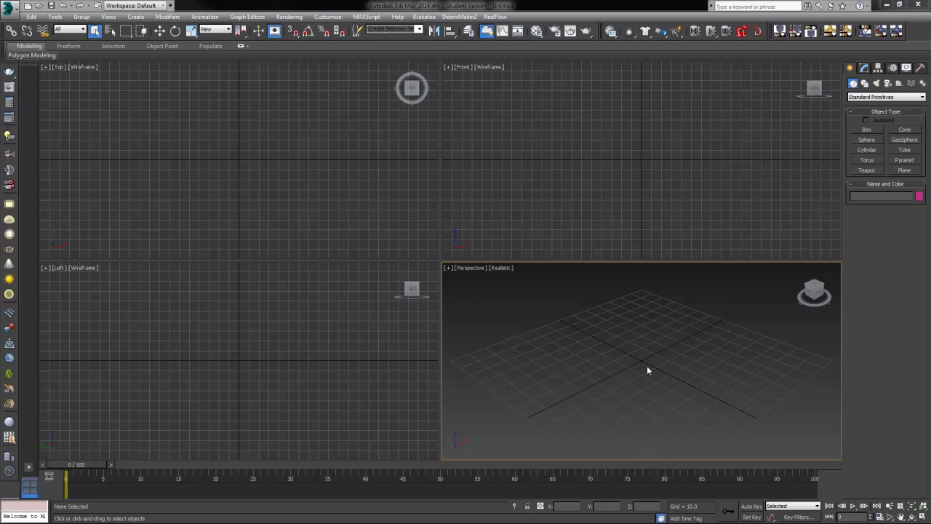
scroll(647, 370, "down", 3)
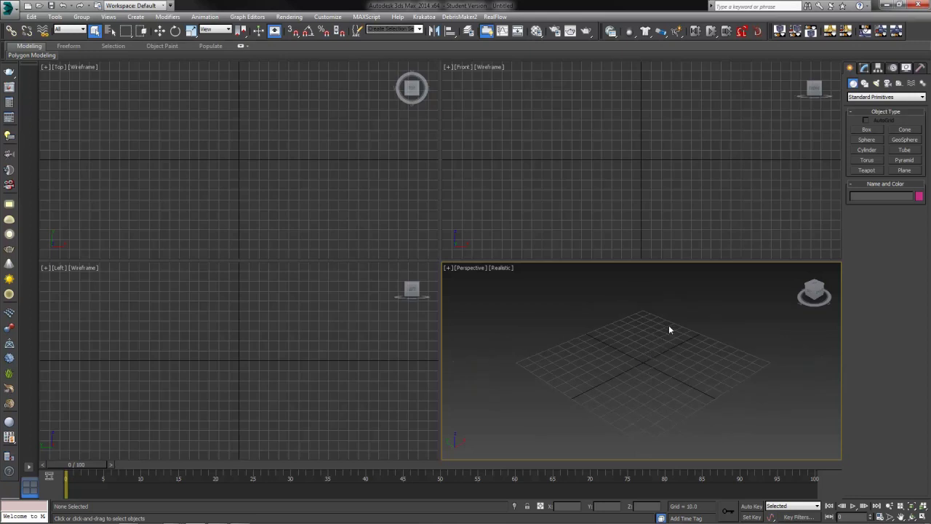
mouse_move(739, 356)
middle_mouse_down("alt")
mouse_move(752, 346)
mouse_move(738, 343)
middle_mouse_up("alt")
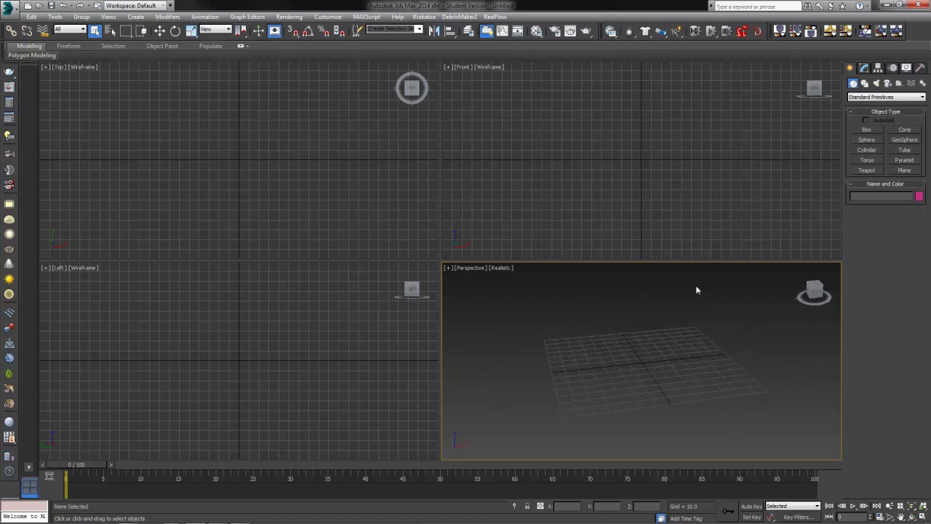
scroll(686, 385, "up", 5)
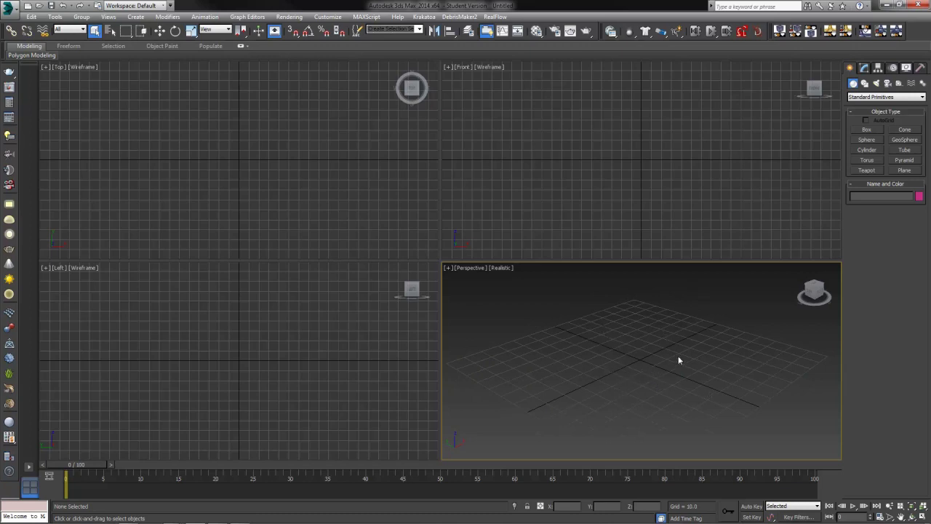
scroll(602, 350, "down", 3)
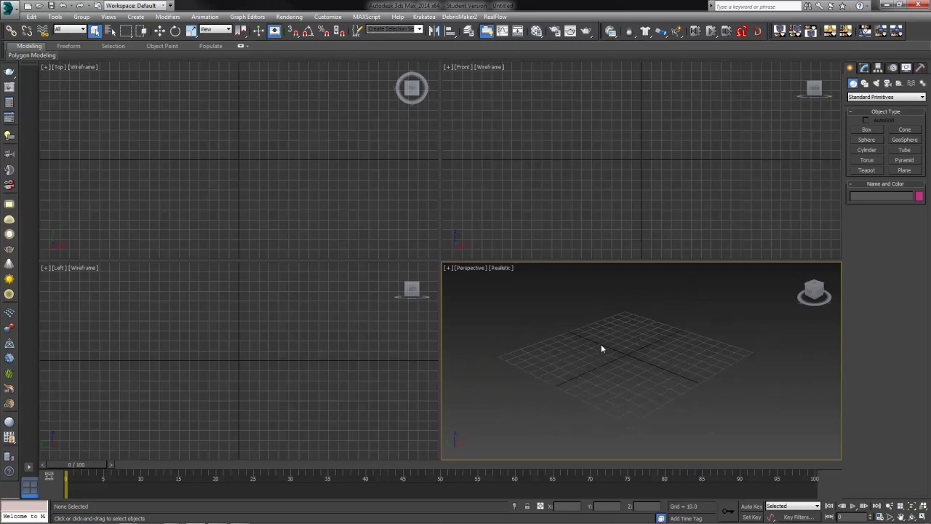
scroll(600, 349, "up", 4)
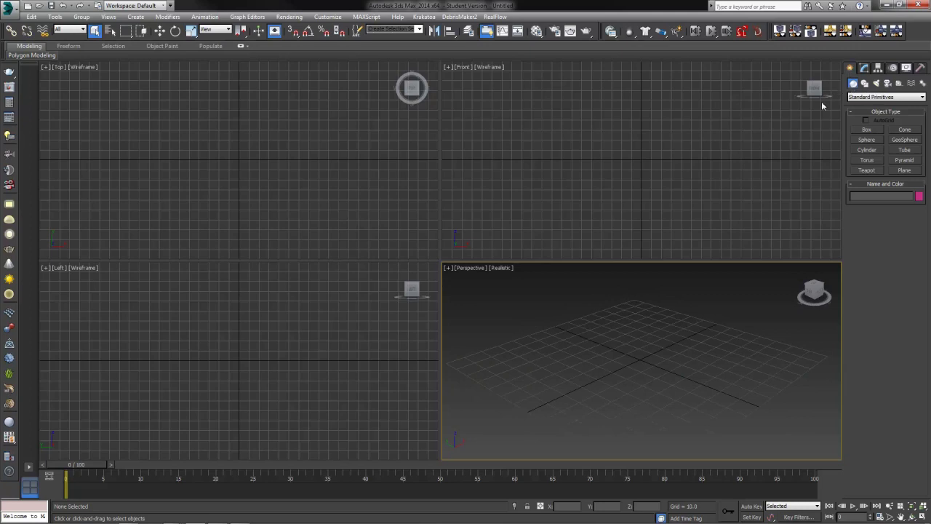
- Create a Dynamics Objects spring at the perspective grid's centre, about 28.4 in diameter and 46.9 high, and open its parameters for modification
left_click(901, 97)
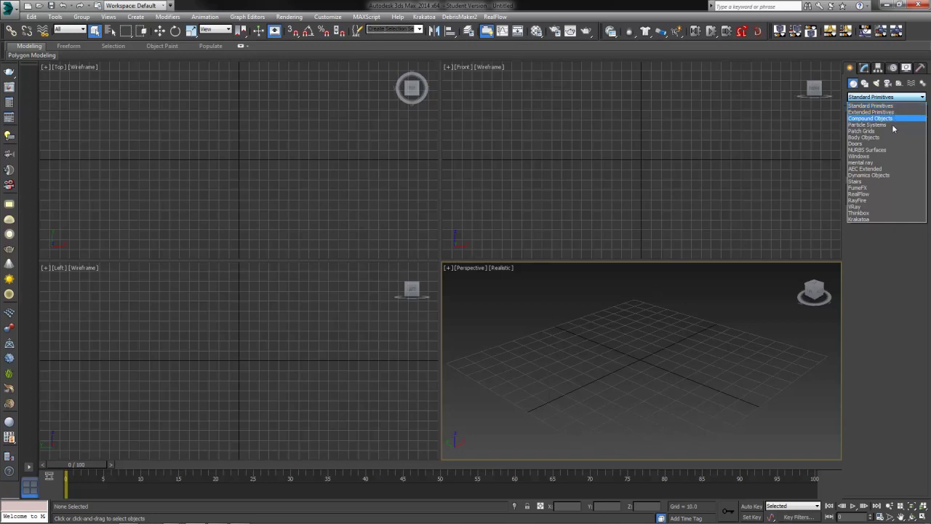
left_click(877, 176)
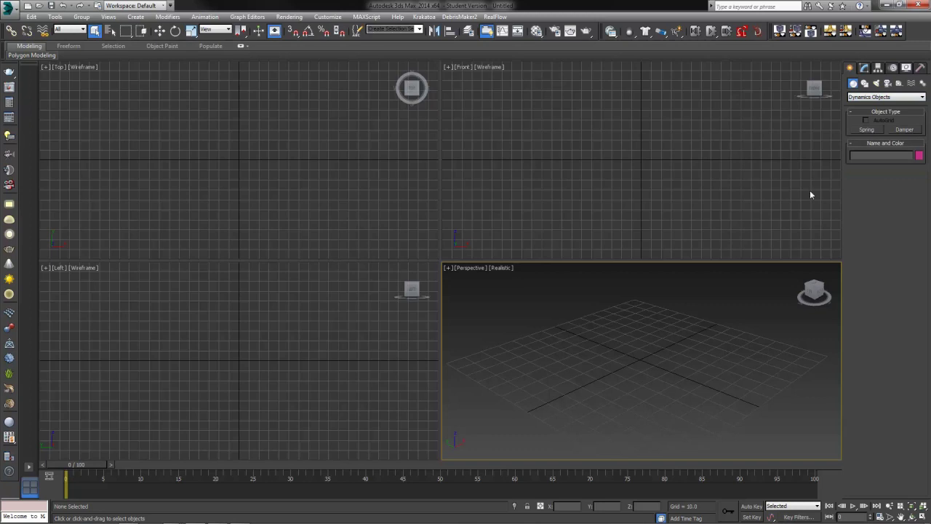
left_click(866, 130)
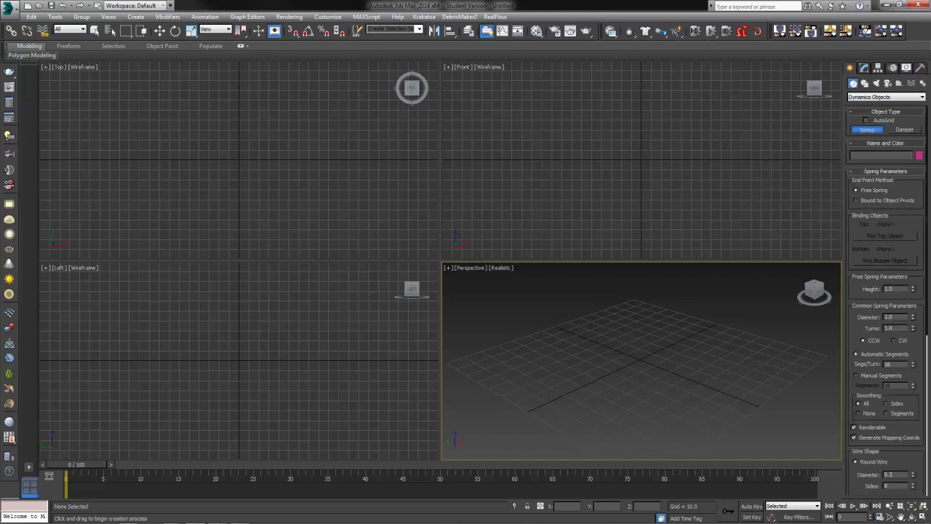
left_click_drag(640, 359, 661, 353)
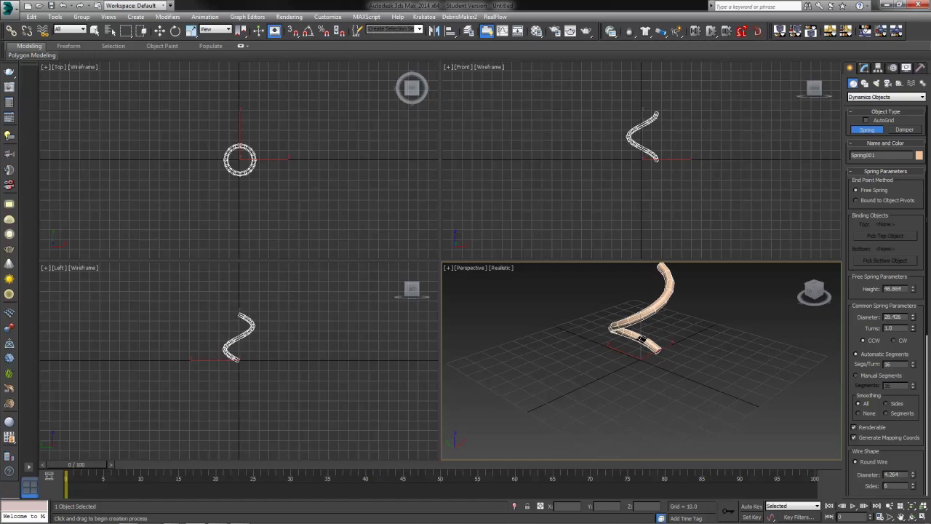
middle_click_drag(641, 339, 687, 317, "alt")
left_click(864, 67)
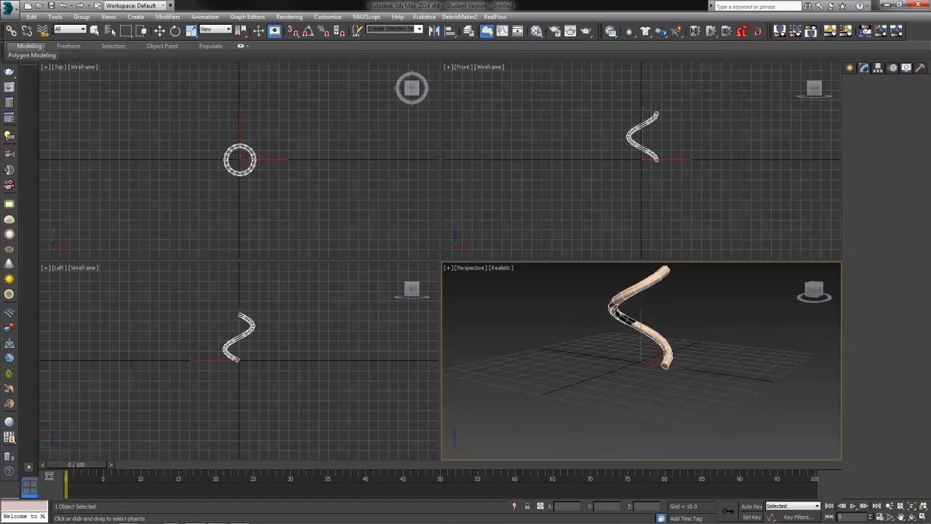
left_click(866, 68)
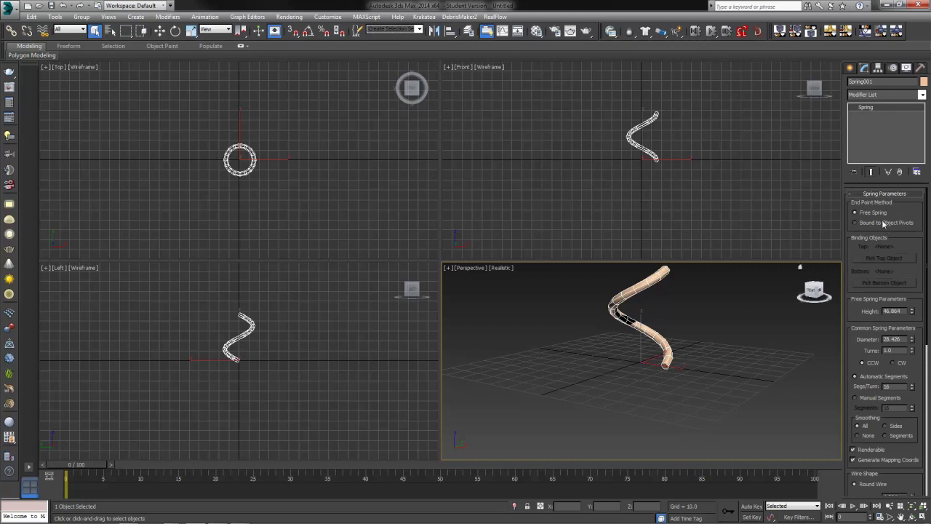
left_click(159, 30)
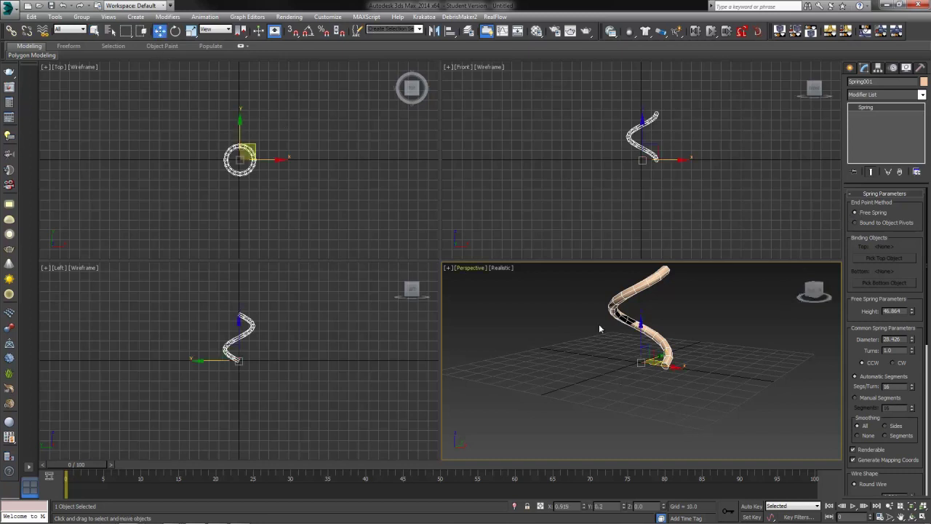
left_click_drag(676, 350, 670, 389)
key("ctrl+z")
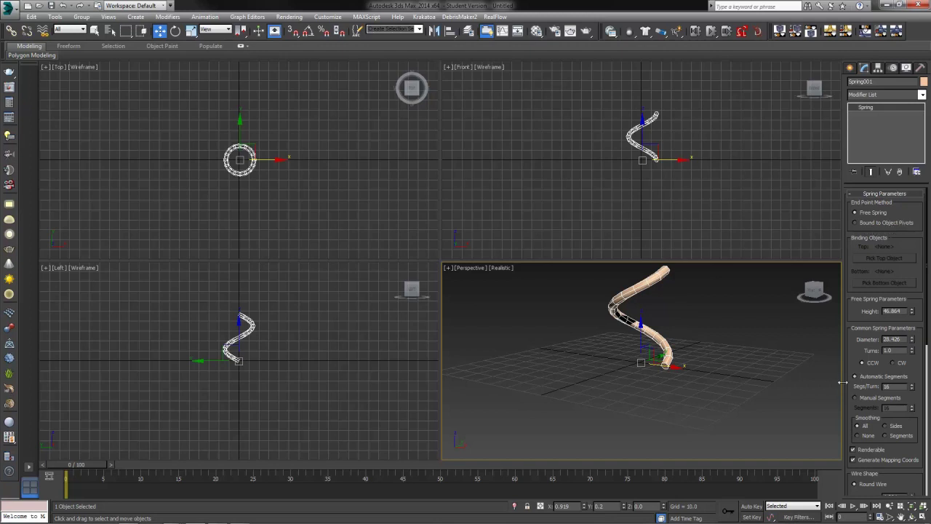
- Set the spring's diameter to 15 and its number of turns to 8
middle_click_drag(734, 352, 729, 368)
middle_click_drag(728, 368, 700, 393, "alt")
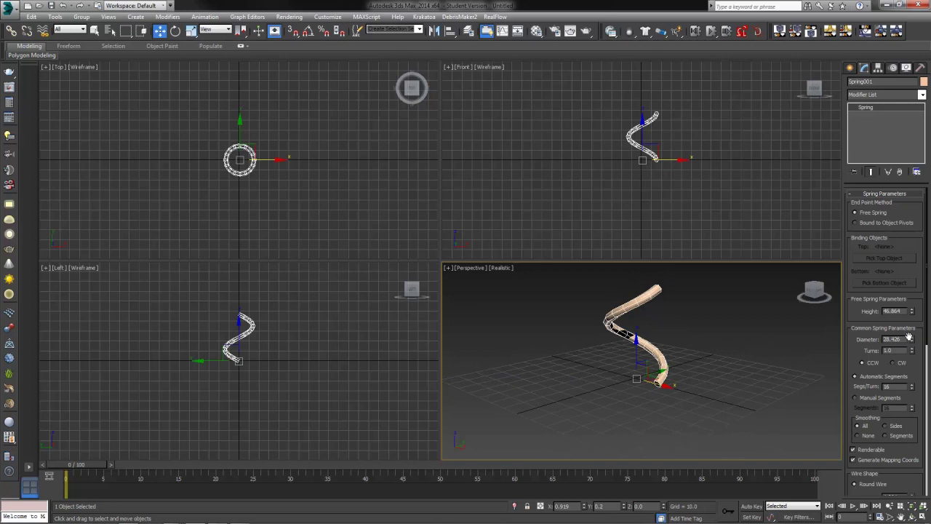
left_click_drag(912, 340, 796, 344)
type("15")
key("Return")
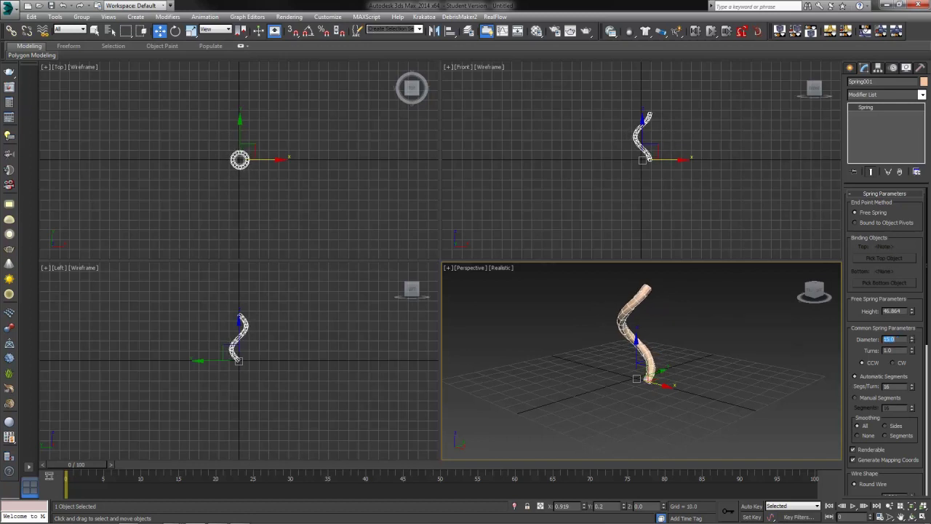
left_click_drag(911, 339, 866, 270)
key("ctrl+z")
left_click_drag(914, 352, 910, 340)
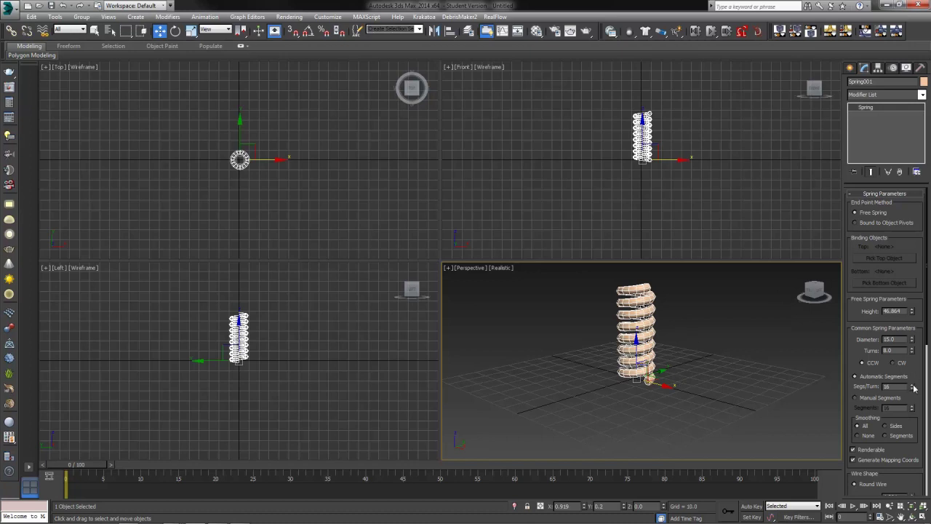
- Try the spring's automatic segments per turn at 47 and at 26
left_click_drag(914, 387, 901, 365)
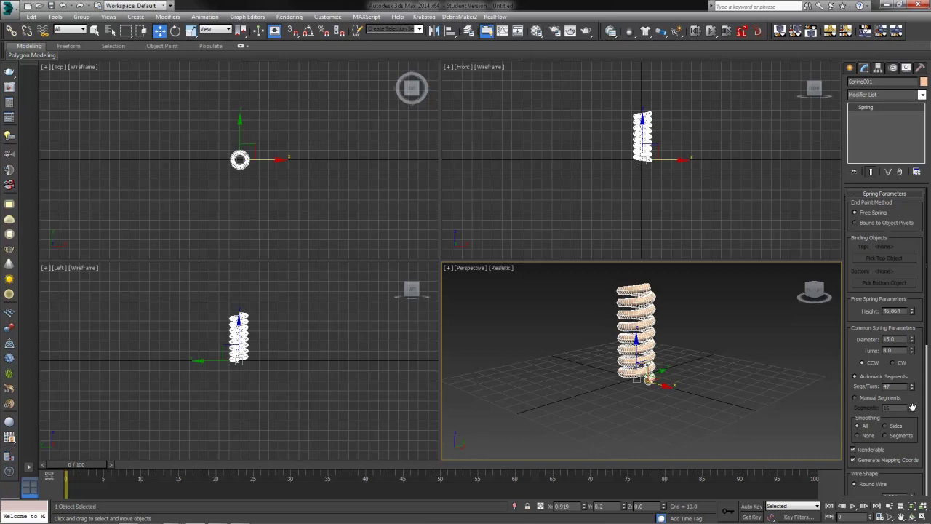
scroll(654, 363, "up", 4)
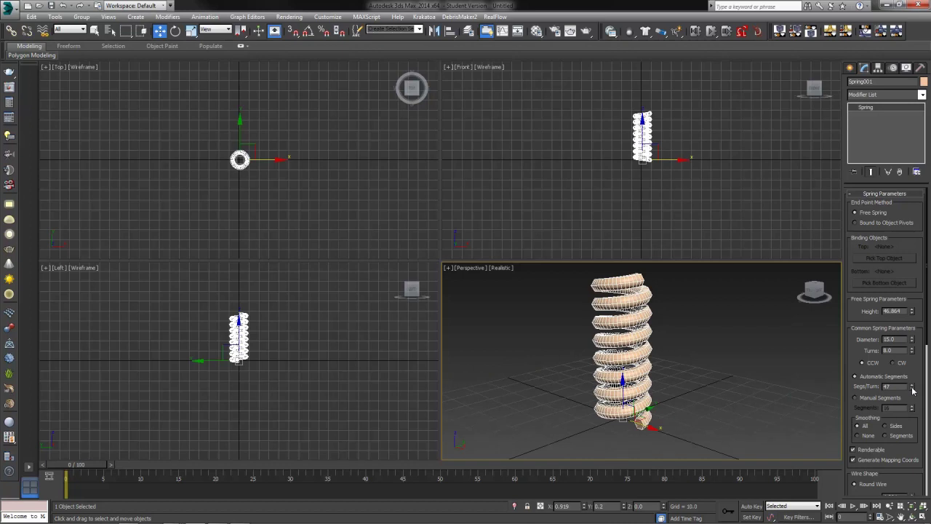
left_click_drag(912, 391, 912, 398)
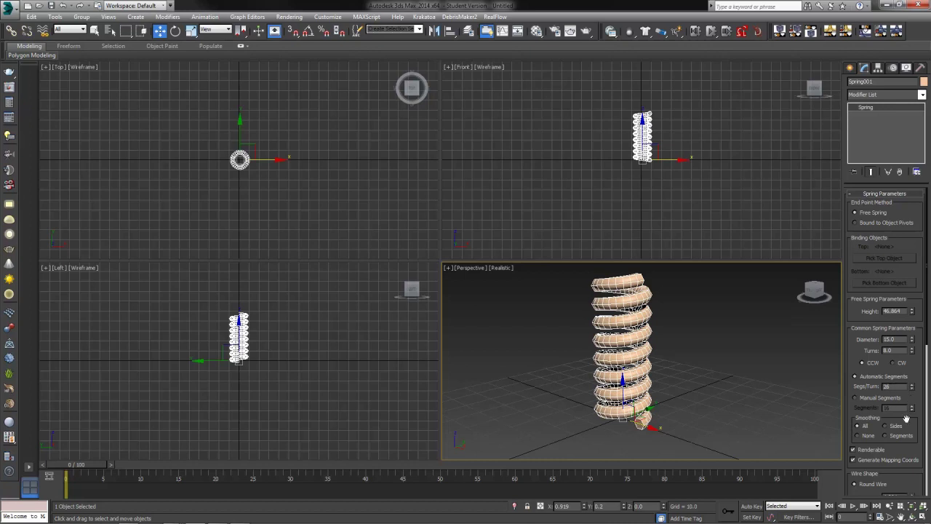
- Set the spring's round wire diameter to 2.5 and its number of wire sides to 26
left_click_drag(855, 409, 847, 285)
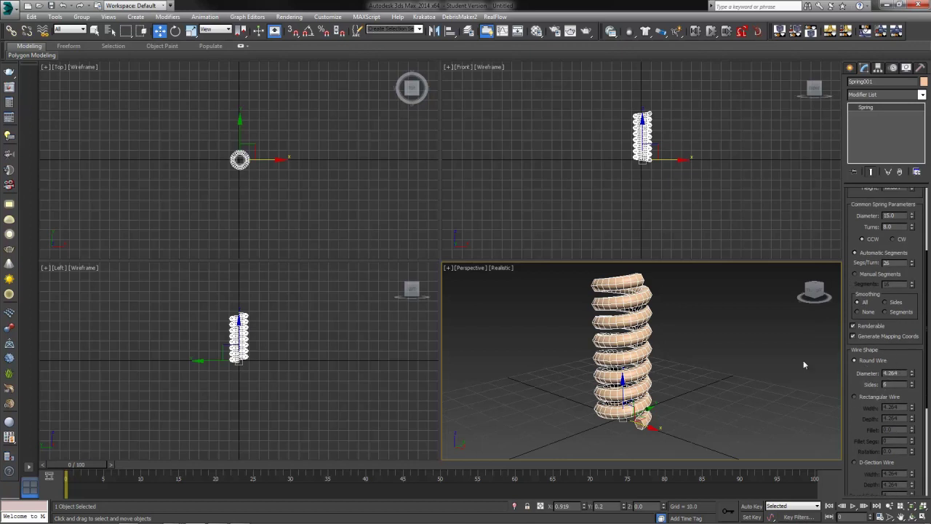
mouse_move(912, 373)
left_mouse_down()
mouse_move(910, 384)
mouse_move(909, 375)
left_mouse_up()
type("2.5")
key("Return")
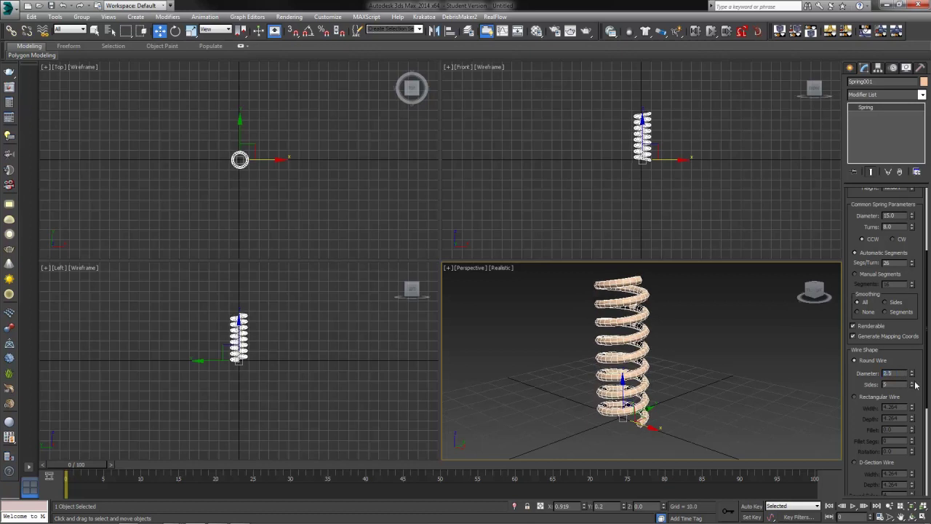
left_click_drag(911, 384, 909, 368)
left_click(647, 369)
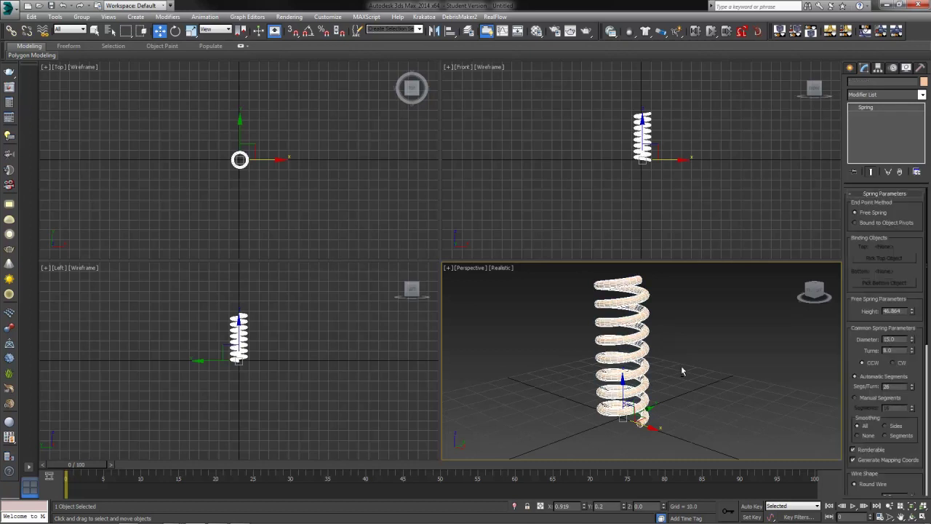
- Try a coarse coil by lowering the spring's segments per turn to 6
middle_click_drag(680, 367, 690, 388, "alt")
scroll(691, 373, "up", 3)
left_click(689, 373)
left_click(599, 332)
left_click_drag(911, 387, 908, 402)
left_click(712, 407)
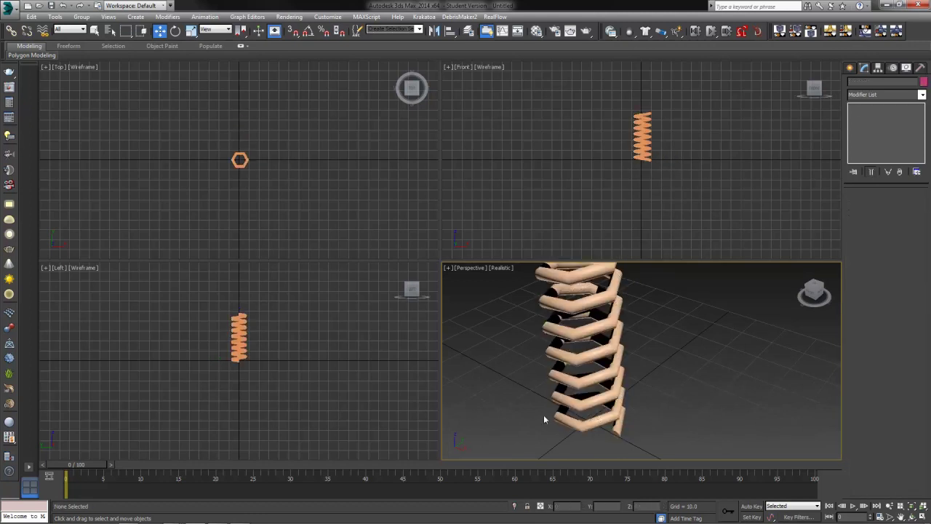
- Reselect the spring and set its segments per turn to 32
left_click(594, 377)
scroll(680, 405, "down", 3)
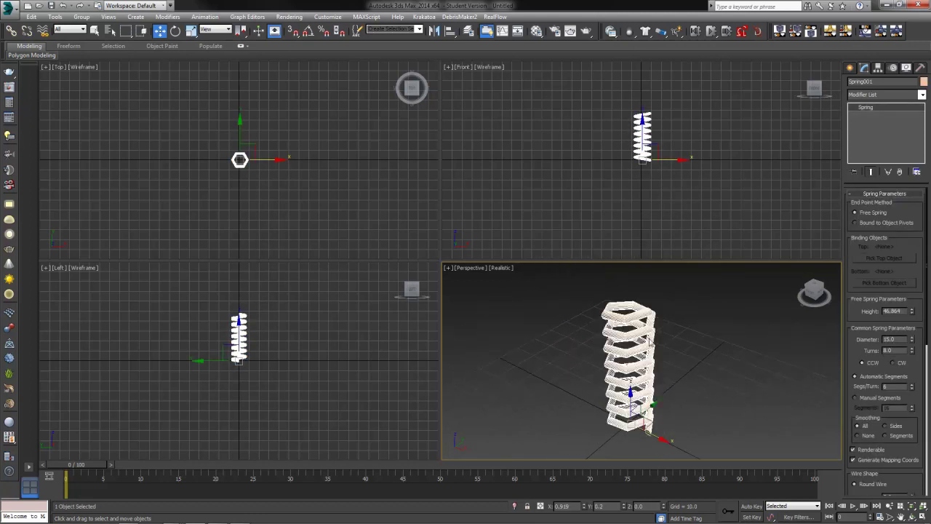
middle_click_drag(684, 333, 709, 379, "alt")
scroll(686, 403, "down", 3)
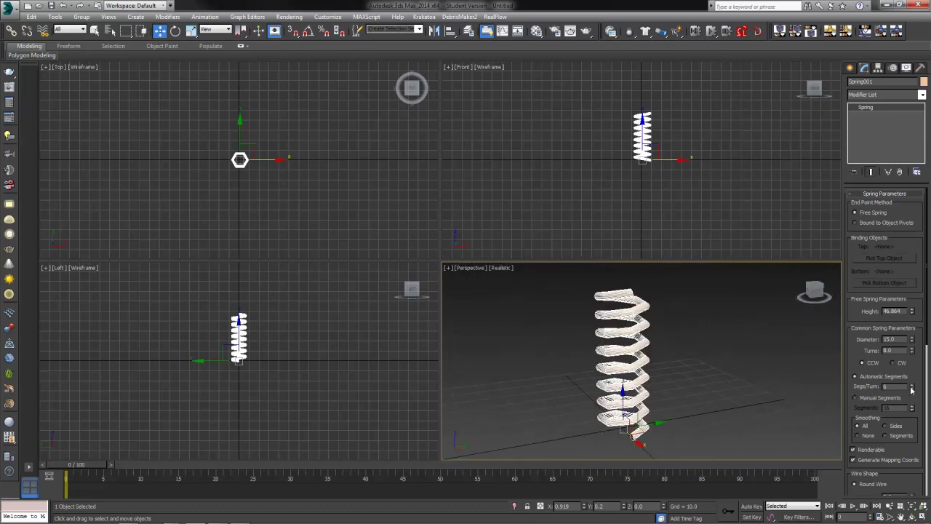
mouse_move(912, 388)
left_mouse_down()
mouse_move(902, 359)
mouse_move(905, 403)
left_mouse_up()
left_click(823, 412)
left_click(639, 412)
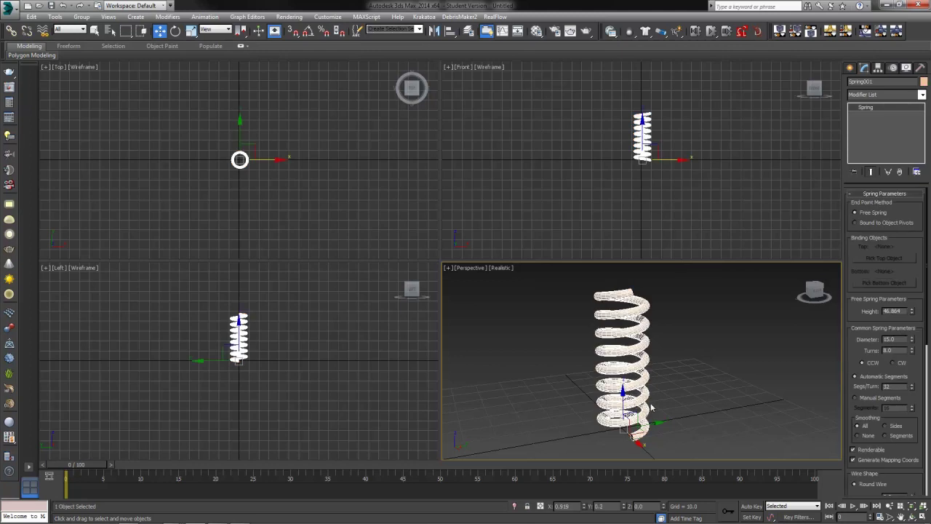
middle_click_drag(734, 403, 750, 386)
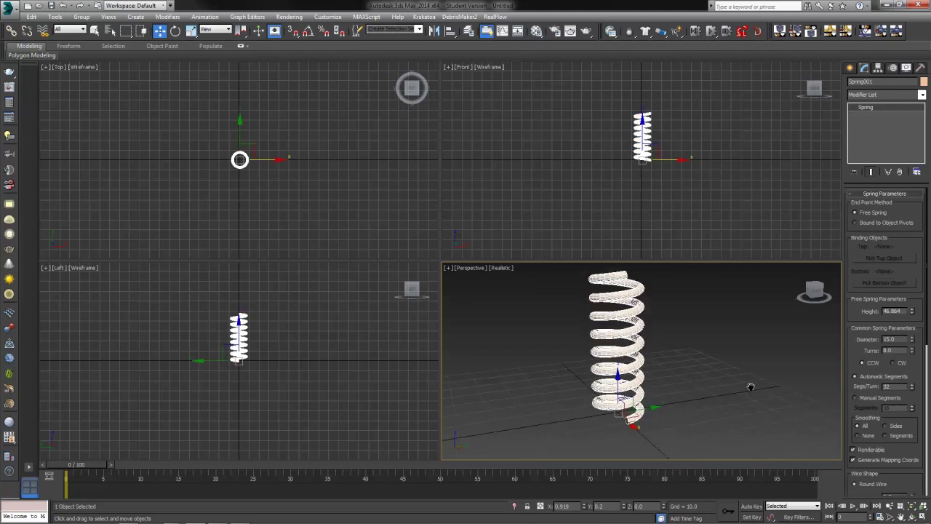
- Compare the spring's CW and CCW winding directions, ending on CCW
left_click(896, 365)
left_click(862, 364)
left_click(901, 364)
left_click(876, 365)
left_click(899, 363)
left_click(871, 364)
- Try the Rectangular Wire and D-Section Wire shapes on the spring, then restore Round Wire
left_click_drag(909, 368, 895, 176)
left_click(870, 337)
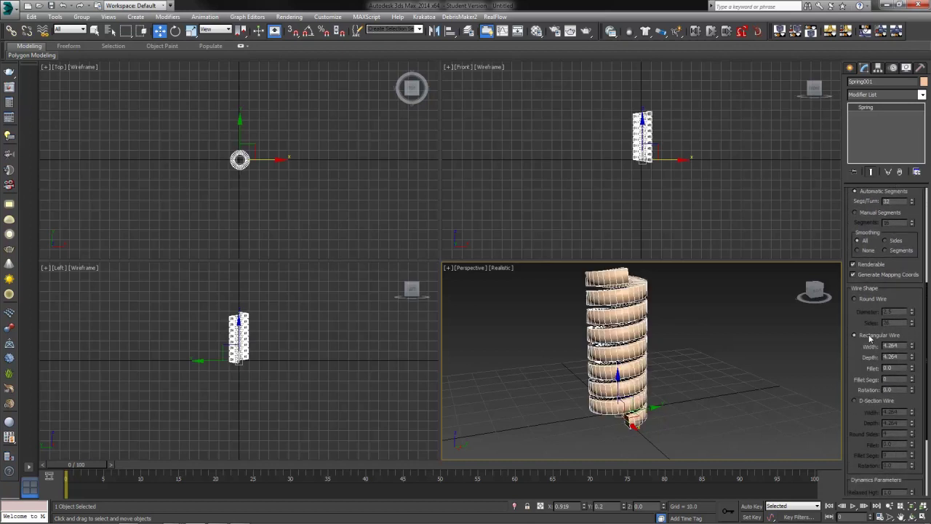
left_click(870, 402)
middle_click_drag(779, 388, 683, 436, "alt")
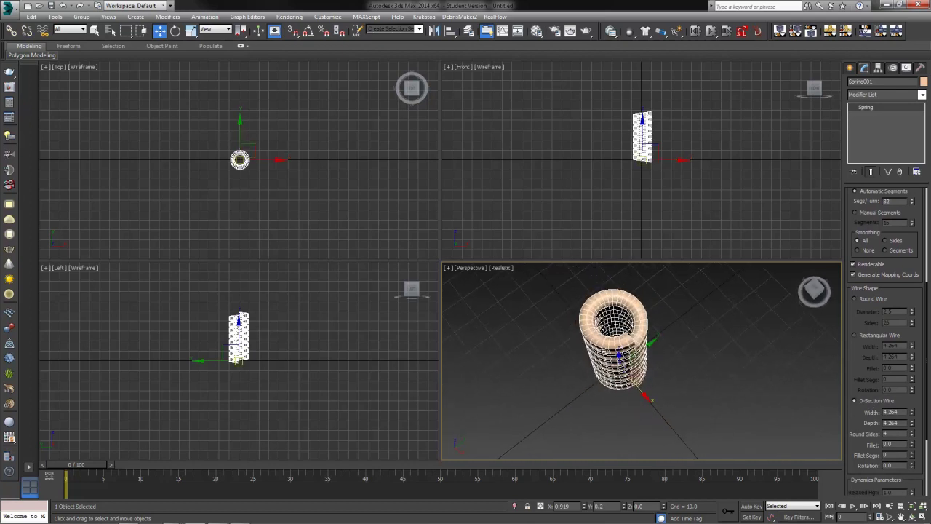
middle_click_drag(677, 364, 834, 387, "alt")
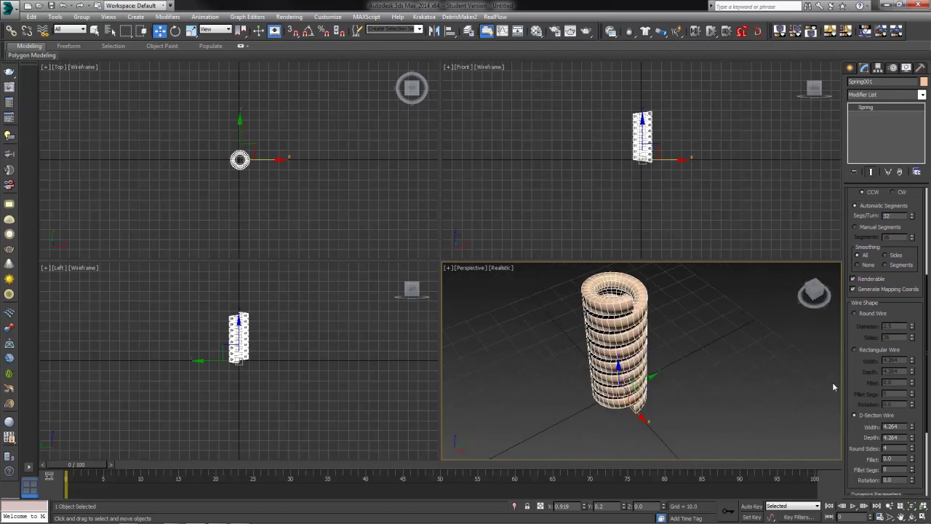
left_click(875, 313)
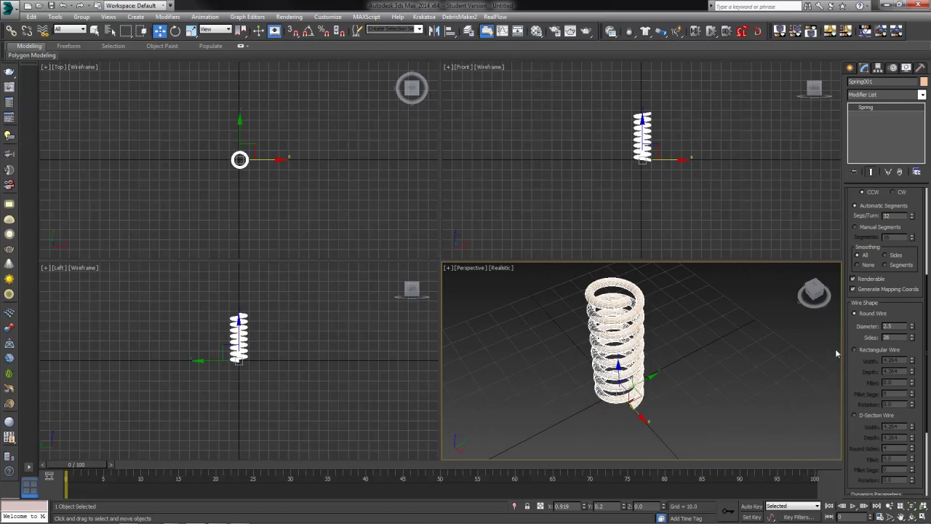
- Set the spring's end point method to Bound to Object Pivots
middle_click_drag(771, 349, 664, 381, "alt")
scroll(664, 381, "down", 3)
left_click_drag(664, 413, 670, 437)
right_click(671, 438)
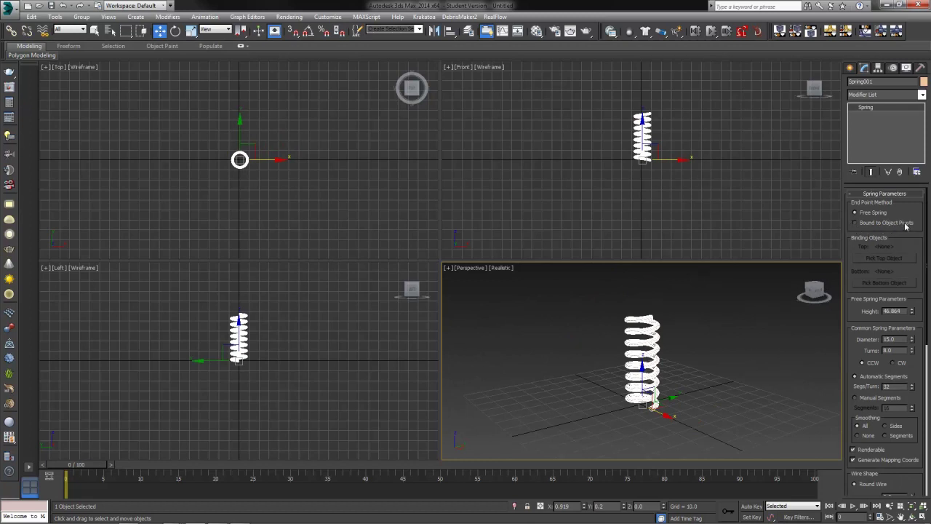
left_click(856, 223)
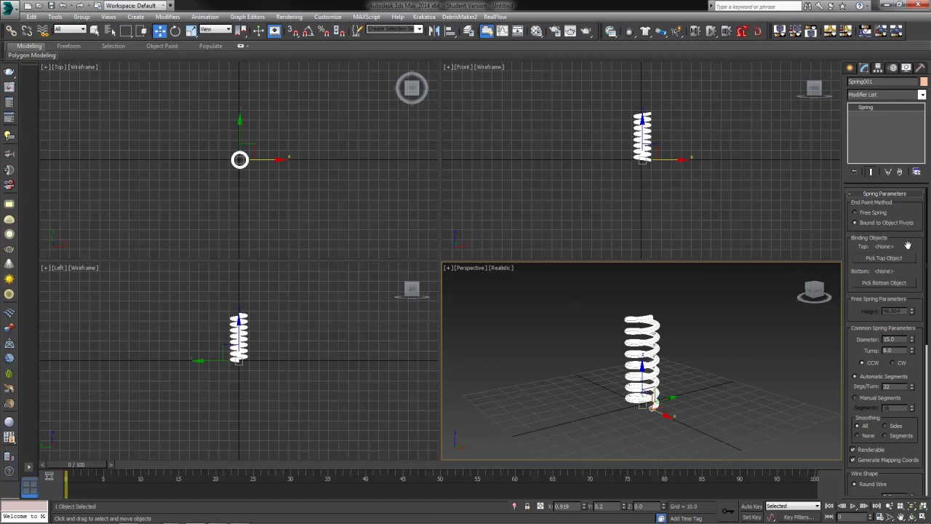
left_click(866, 213)
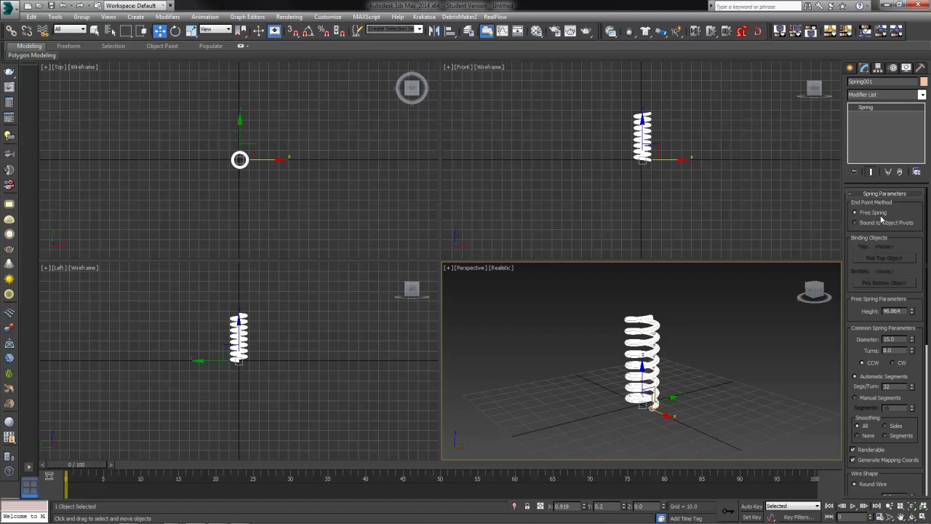
left_click(867, 223)
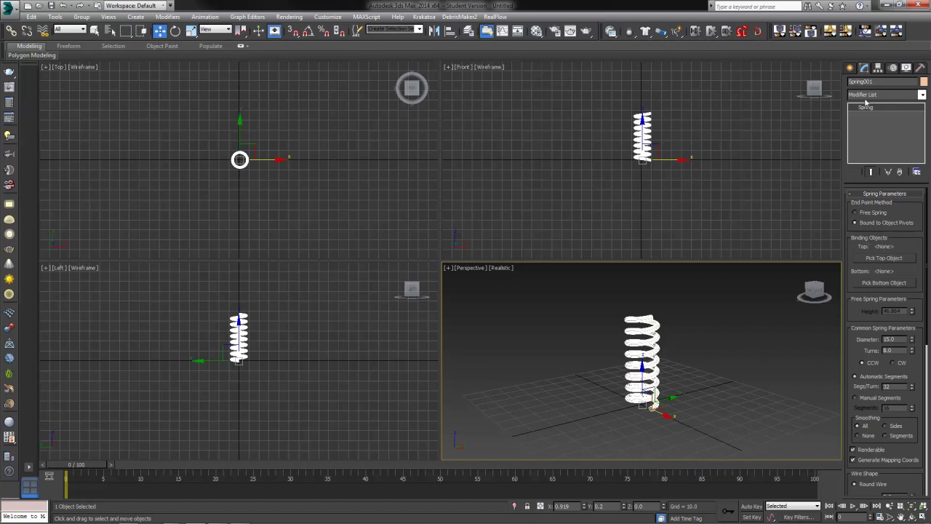
- Create a standard primitive sphere with a radius of about 11.6 beside the spring in the Top view
left_click(850, 68)
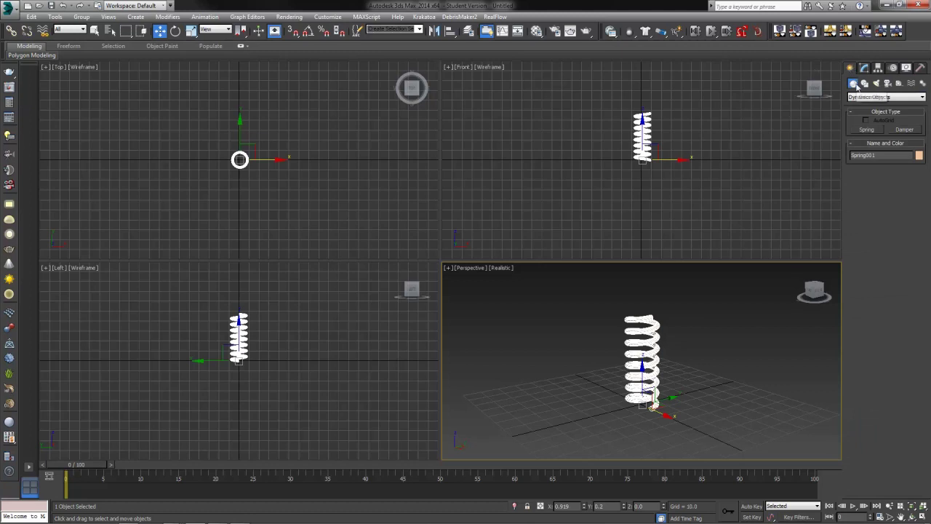
left_click(895, 97)
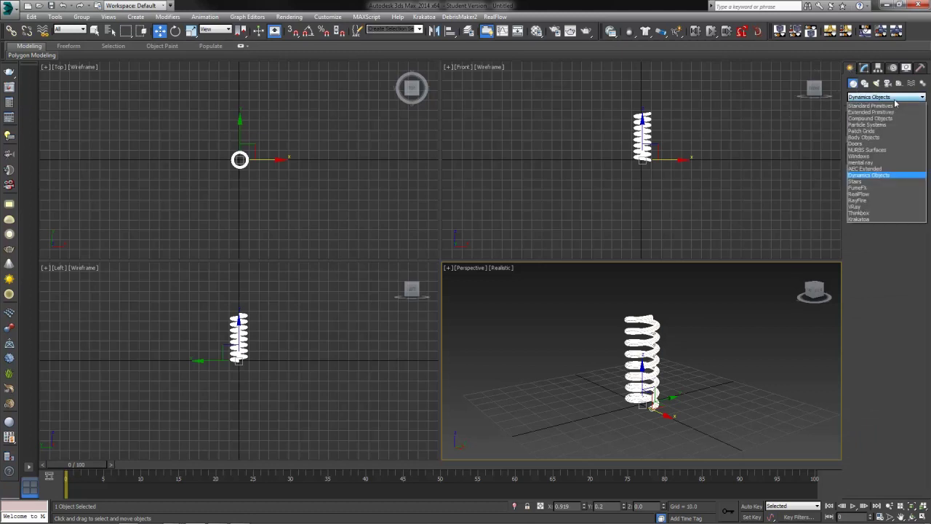
left_click(882, 107)
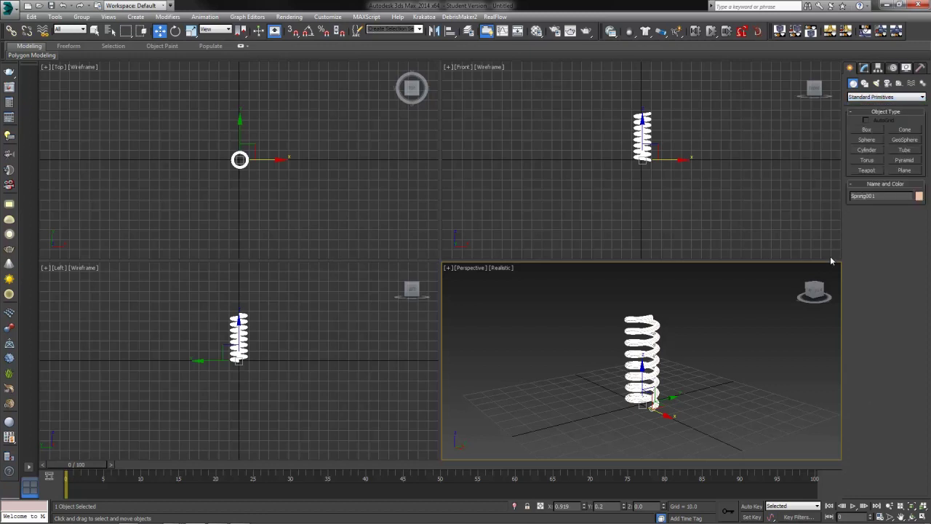
left_click(875, 141)
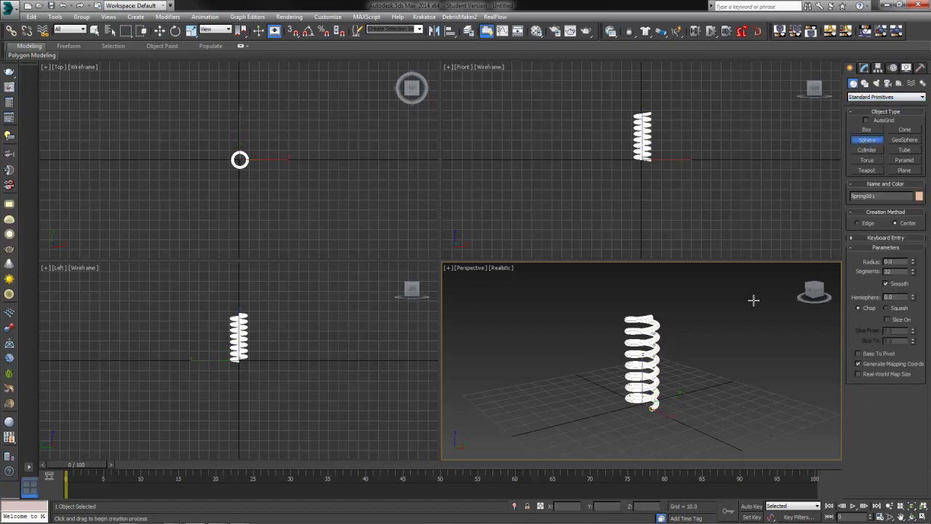
right_click(293, 157)
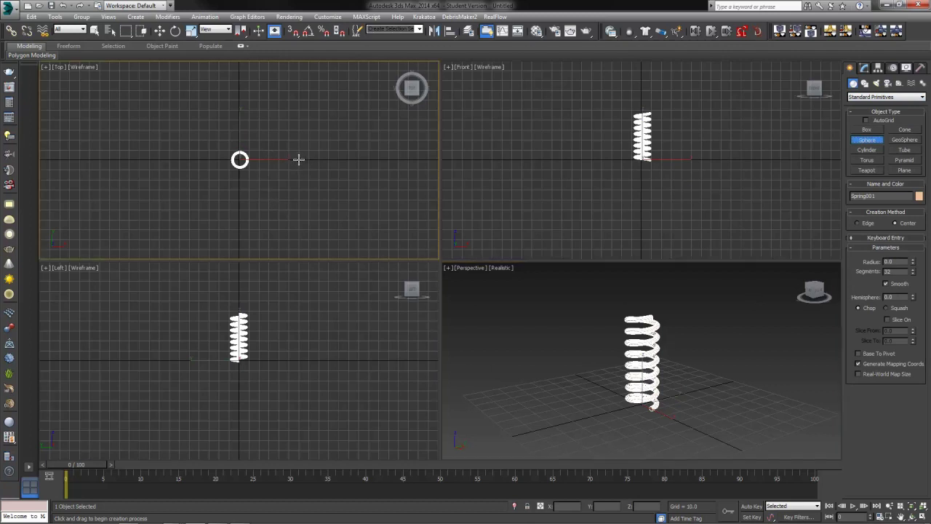
left_click_drag(298, 159, 310, 161)
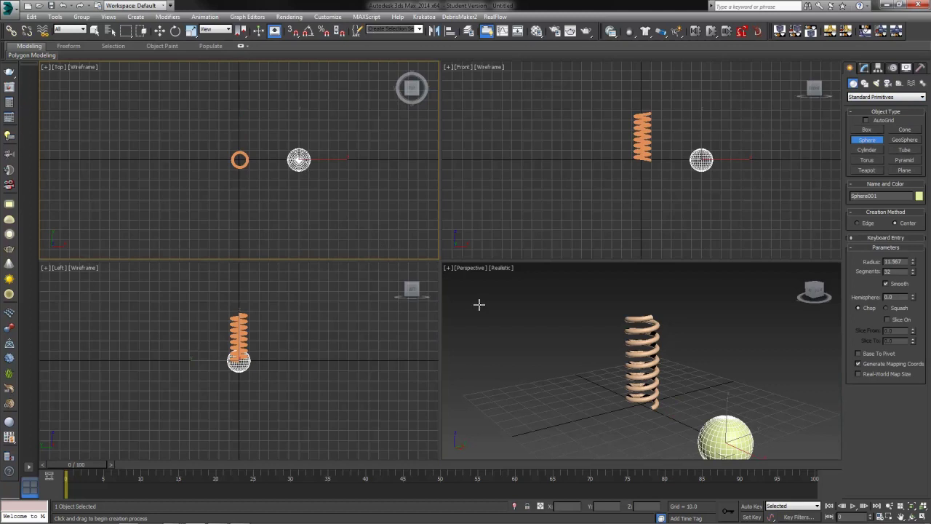
- Clone the sphere along X as one independent copy and raise the copy about 79 units in Z
left_click(160, 31)
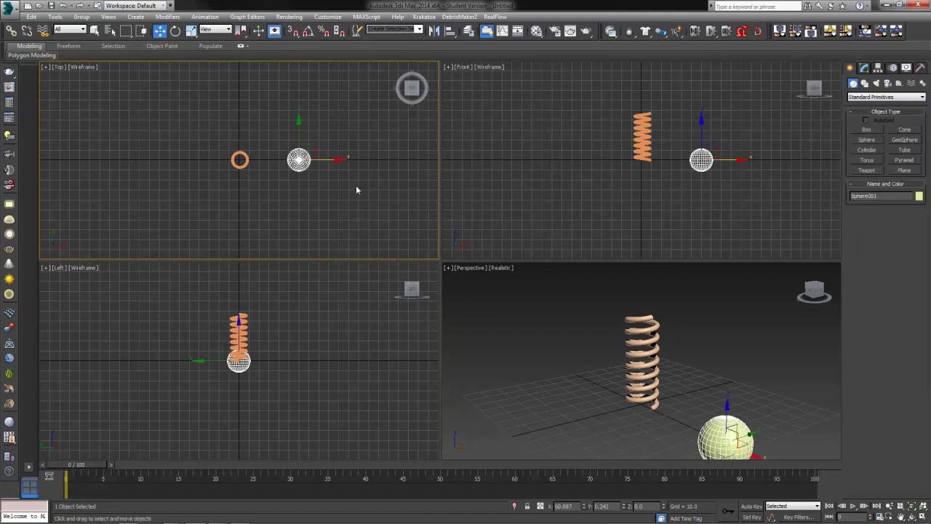
left_click_drag(326, 162, 364, 162, "shift")
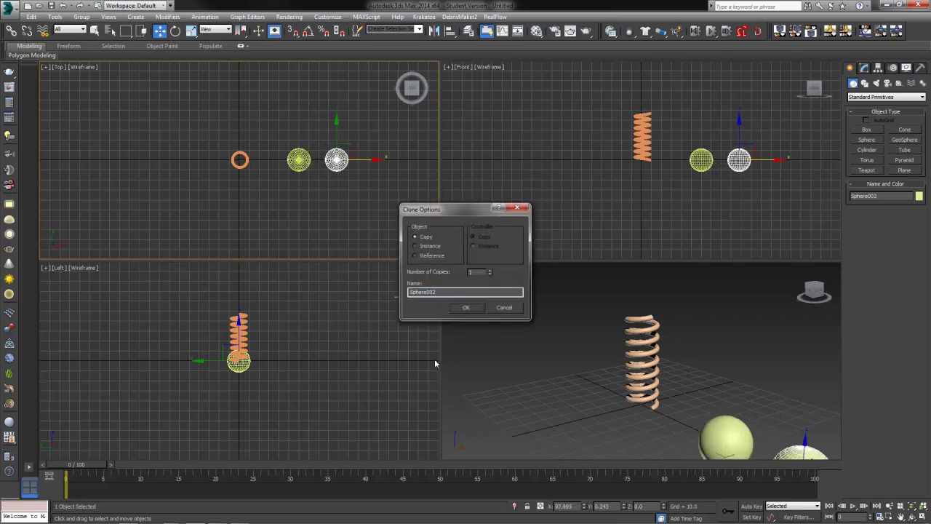
left_click(465, 307)
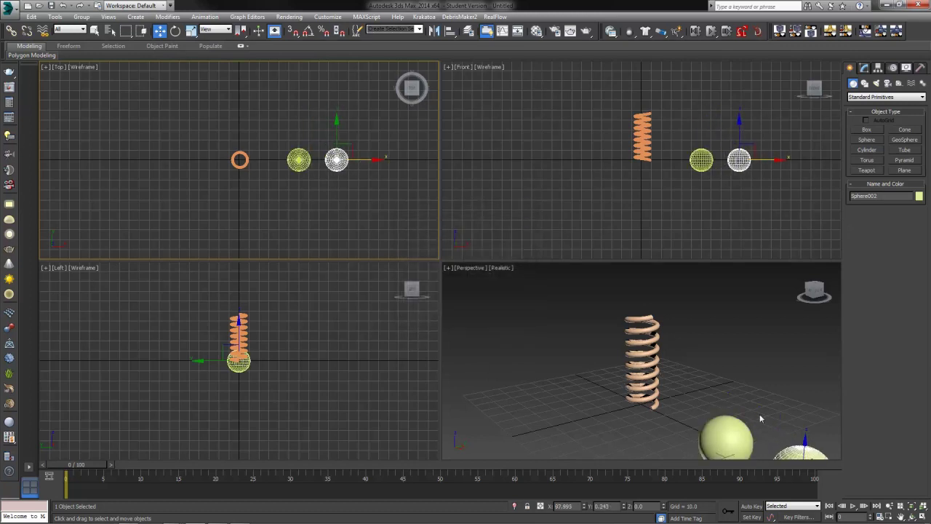
mouse_move(765, 415)
middle_mouse_down("alt")
mouse_move(753, 384)
mouse_move(746, 397)
middle_mouse_up("alt")
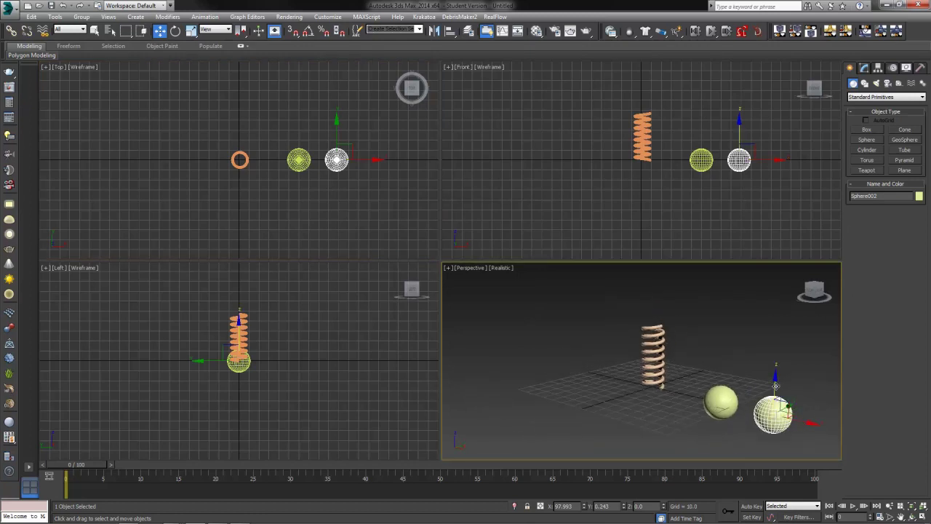
left_click_drag(775, 384, 760, 261)
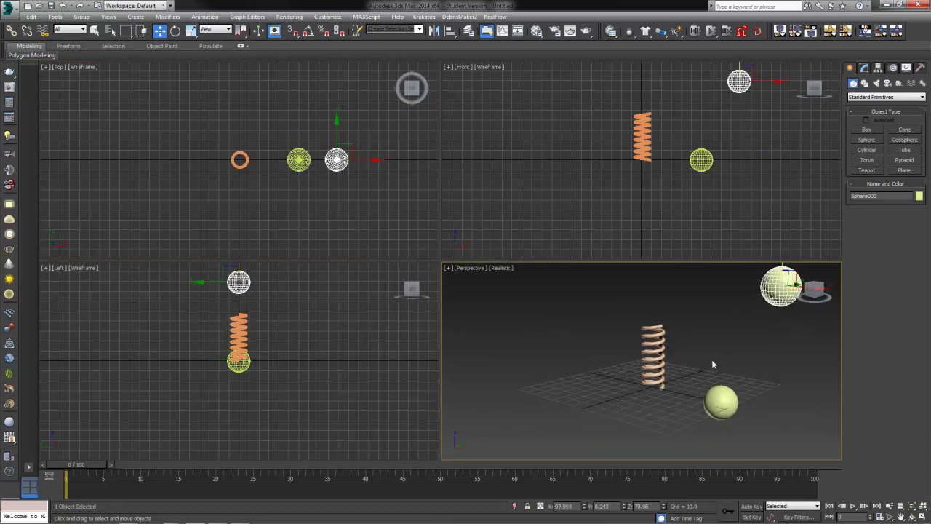
- Select both spheres and move them together about 107 units along negative X, past the spring
left_click(731, 411)
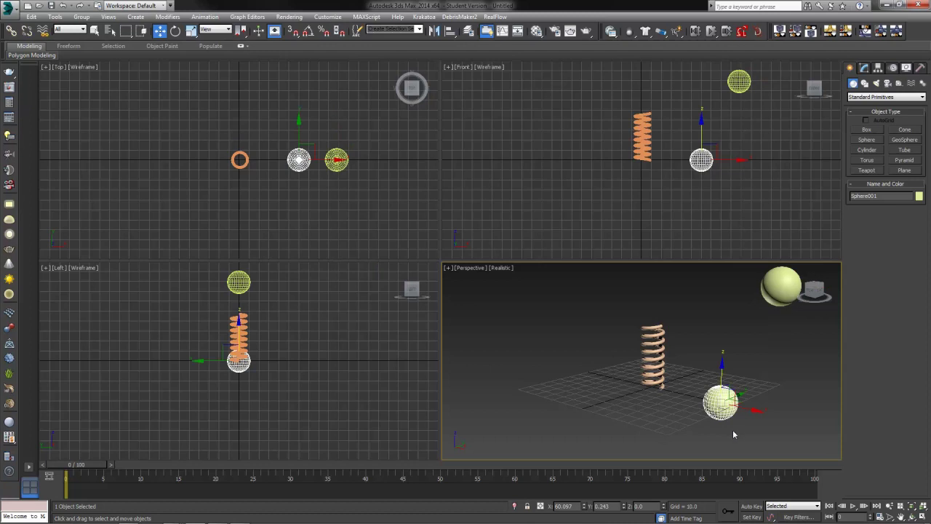
left_click_drag(712, 437, 775, 298)
left_click(759, 371)
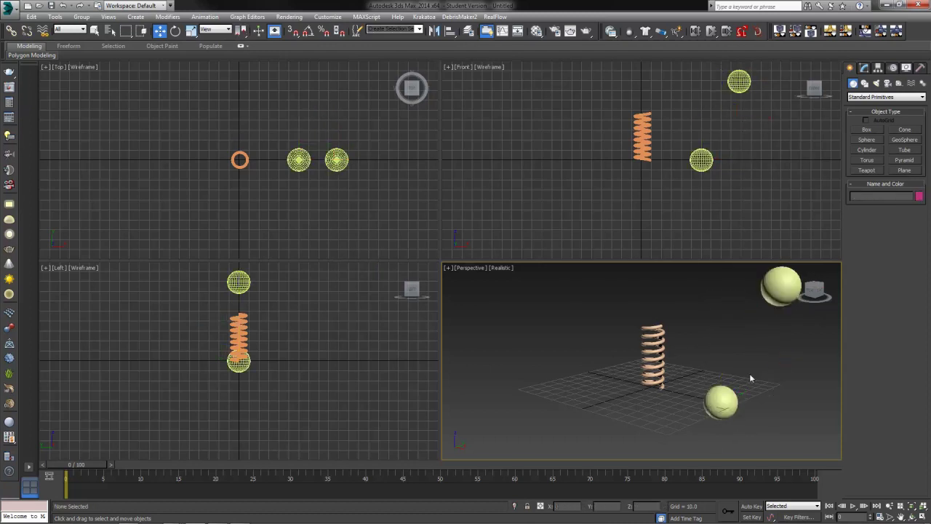
left_click(726, 405)
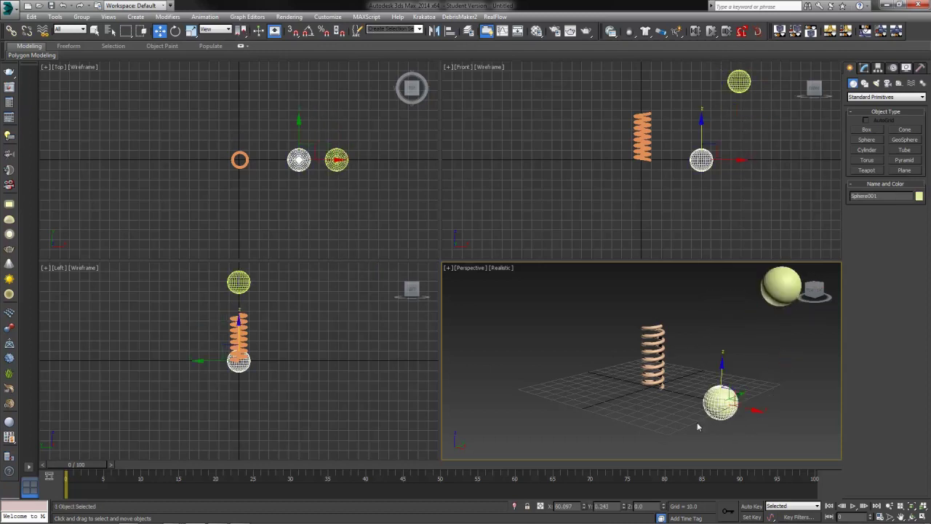
left_click(783, 285, "ctrl")
left_click_drag(773, 362, 657, 361)
left_click(613, 400)
left_click(612, 382)
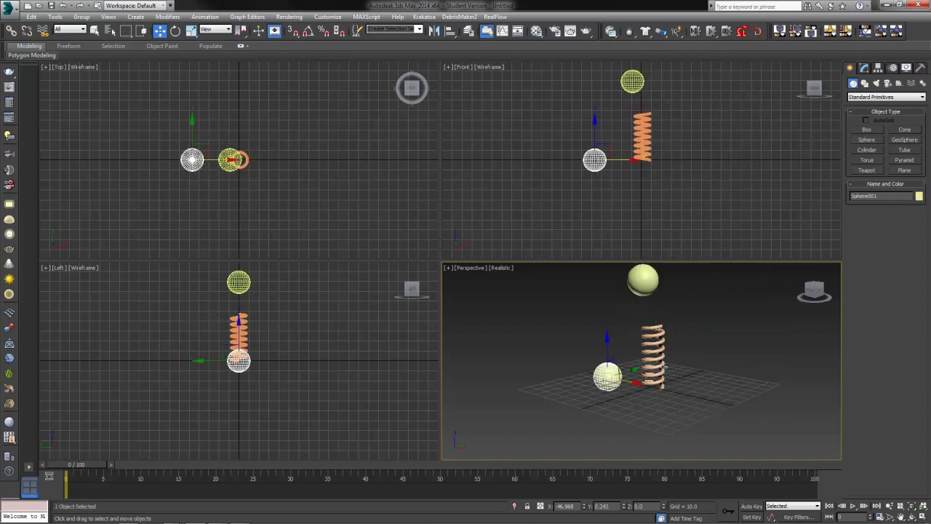
- Bind the spring's top to the raised sphere and its bottom to the sphere at grid level
left_click(660, 365)
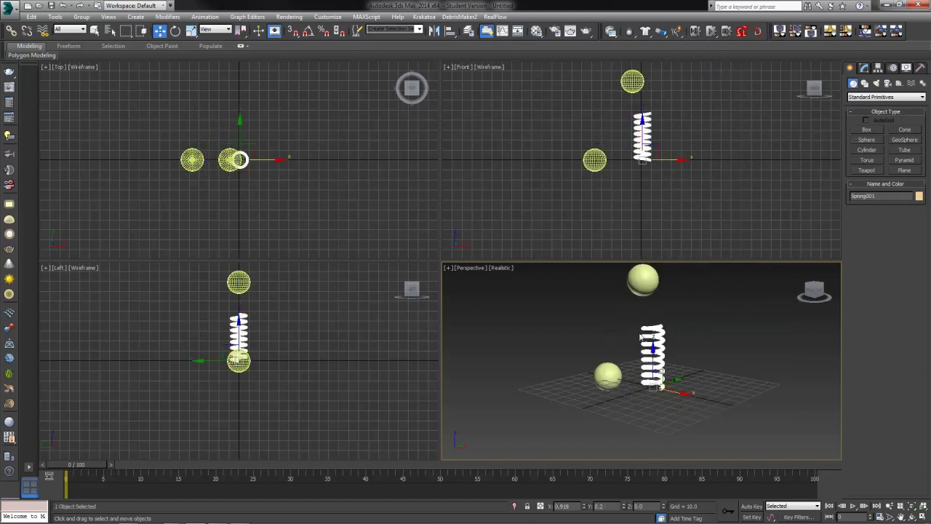
left_click(648, 440)
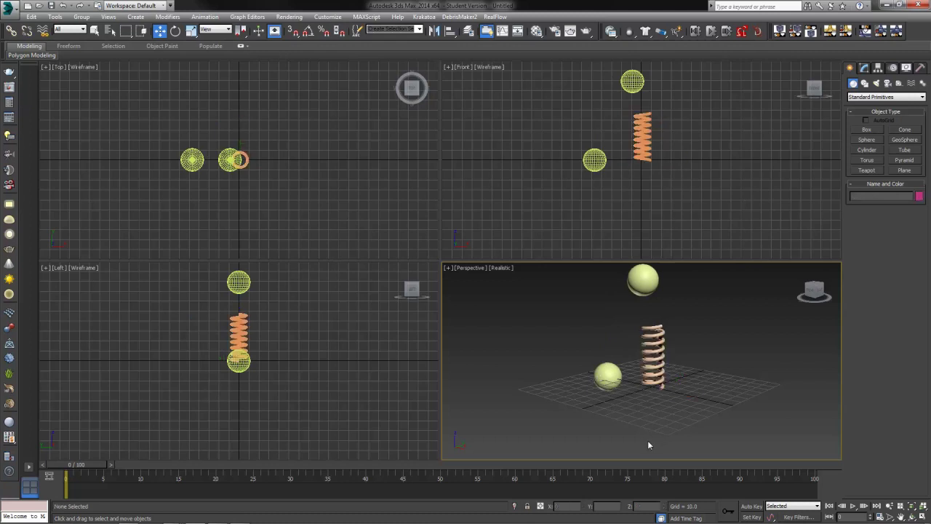
left_click(660, 351)
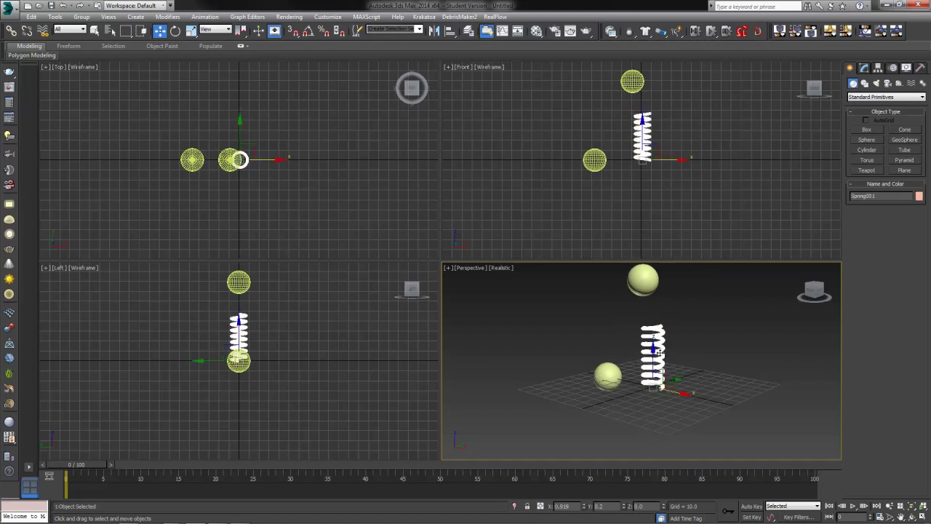
left_click(864, 68)
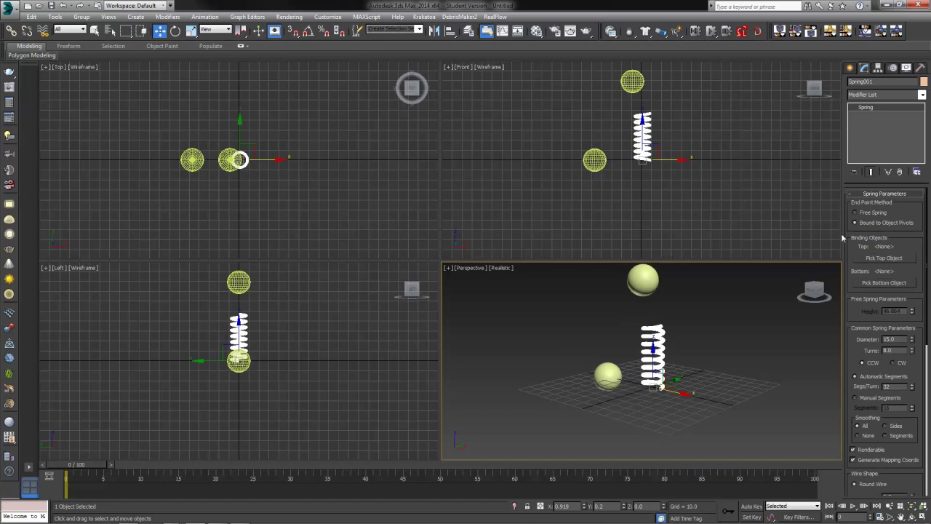
left_click(884, 258)
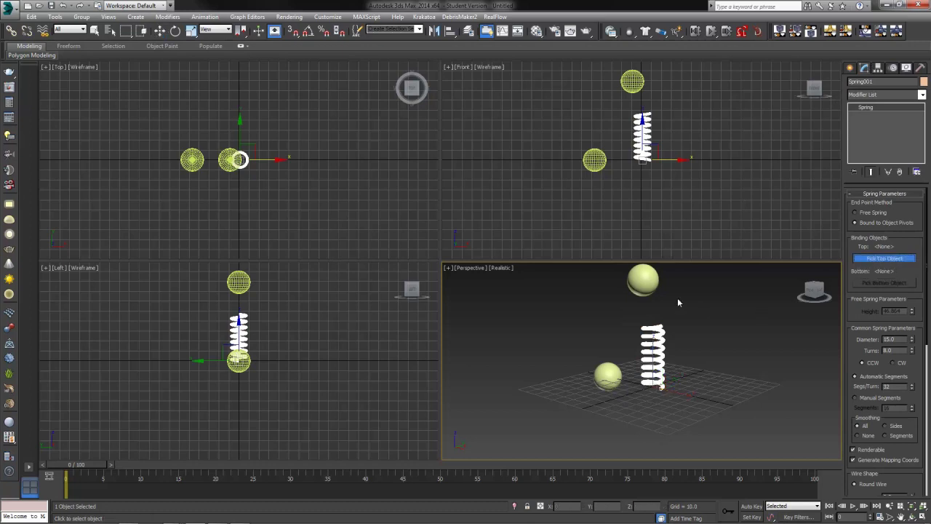
left_click(650, 288)
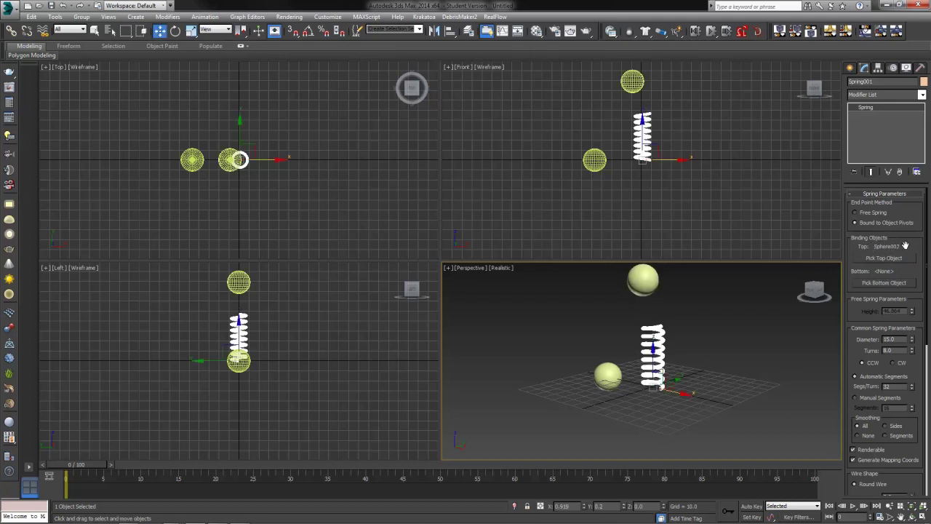
left_click(893, 283)
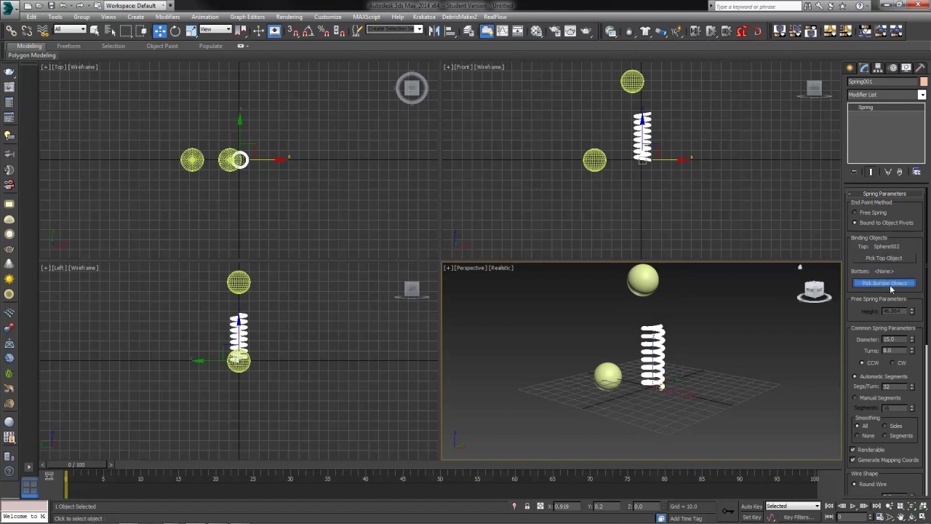
left_click(611, 374)
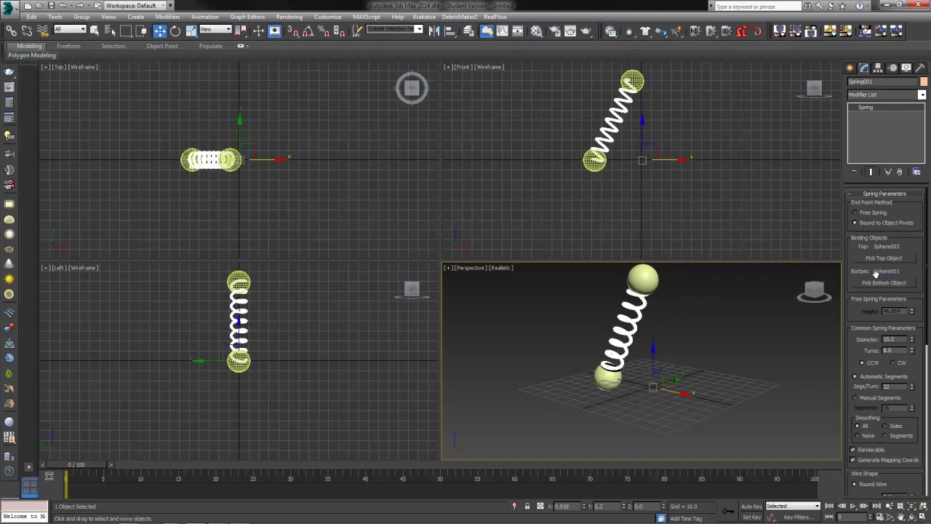
- Select the upper sphere and, with Auto Key on, keyframe it at frame 30 moved down closer to the lower sphere
left_click(723, 385)
left_click(633, 312)
left_click(642, 275)
middle_click_drag(622, 359, 679, 359, "alt")
middle_click_drag(679, 359, 683, 382)
scroll(665, 298, "up", 2)
scroll(659, 326, "down", 2)
mouse_move(657, 325)
left_mouse_down()
mouse_move(613, 394)
mouse_move(693, 275)
mouse_move(638, 300)
mouse_move(666, 297)
mouse_move(619, 369)
mouse_move(704, 266)
mouse_move(611, 367)
mouse_move(682, 305)
mouse_move(647, 329)
mouse_move(646, 316)
left_mouse_up()
left_click(752, 505)
left_click_drag(76, 466, 301, 482)
key("w")
left_click_drag(668, 303, 607, 367)
- Keyframe the upper sphere raised at frame 50, scrub the animation back to frame 0, and turn Auto Key off
left_click_drag(292, 467, 447, 475)
key("w")
left_click_drag(588, 353, 589, 292)
left_click_drag(456, 472, 328, 474)
left_click_drag(387, 506, 64, 502)
left_click(752, 505)
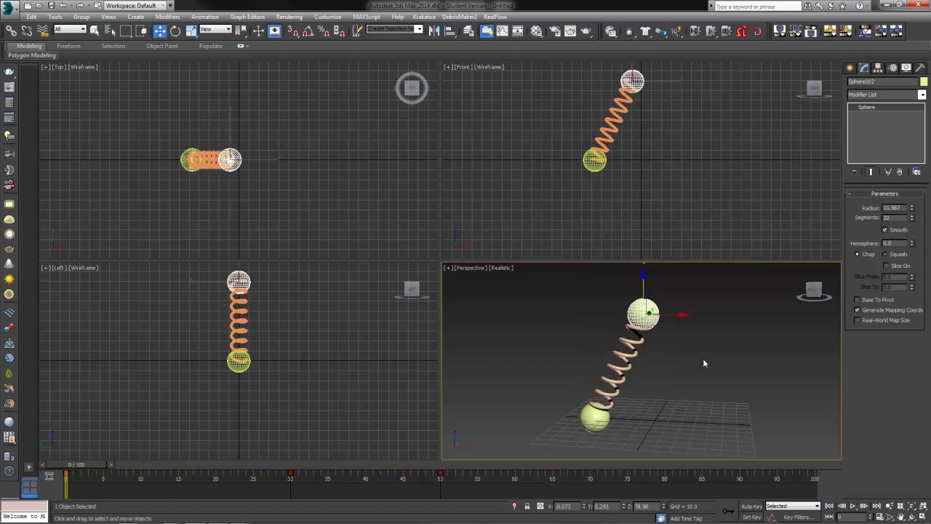
- Delete the spring between the two spheres and clear the selection
left_click(623, 370)
left_click(623, 370)
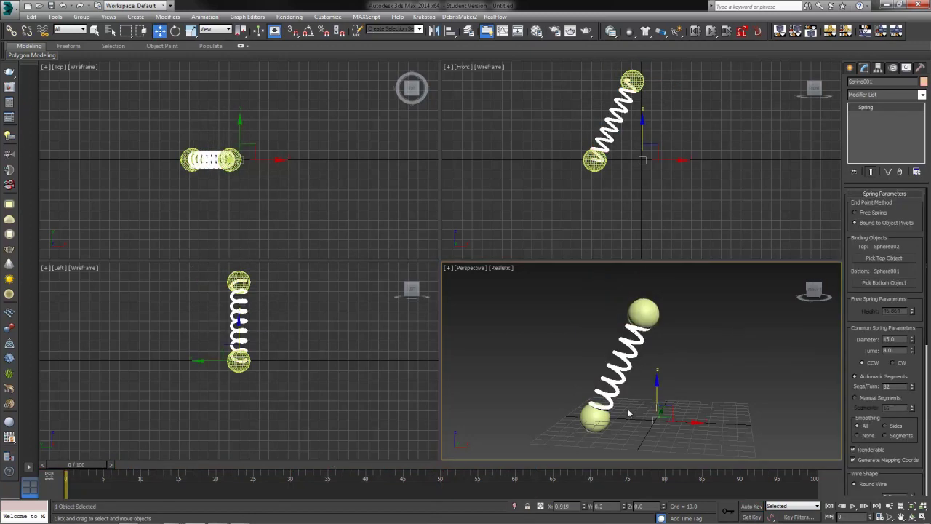
key("Delete")
left_click(643, 313)
left_click(594, 416)
left_click(643, 313)
left_click(659, 397)
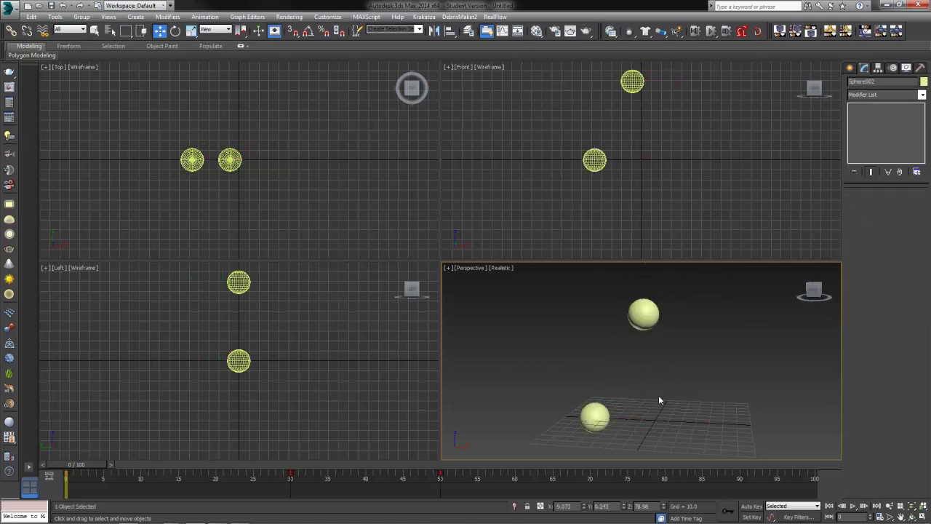
- Create a Dynamics Objects damper beside the spheres, with main diameter about 28.4 and pin-to-pin height about 69
left_click(850, 67)
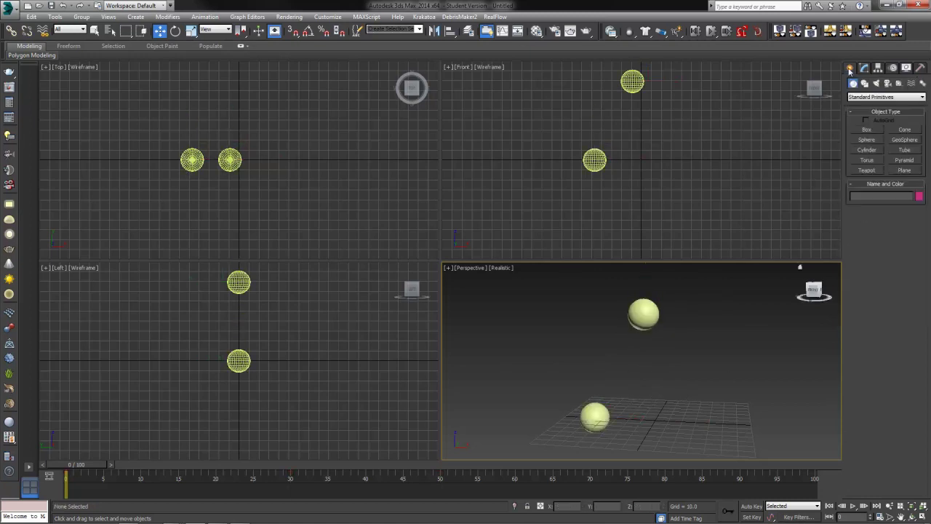
left_click(898, 97)
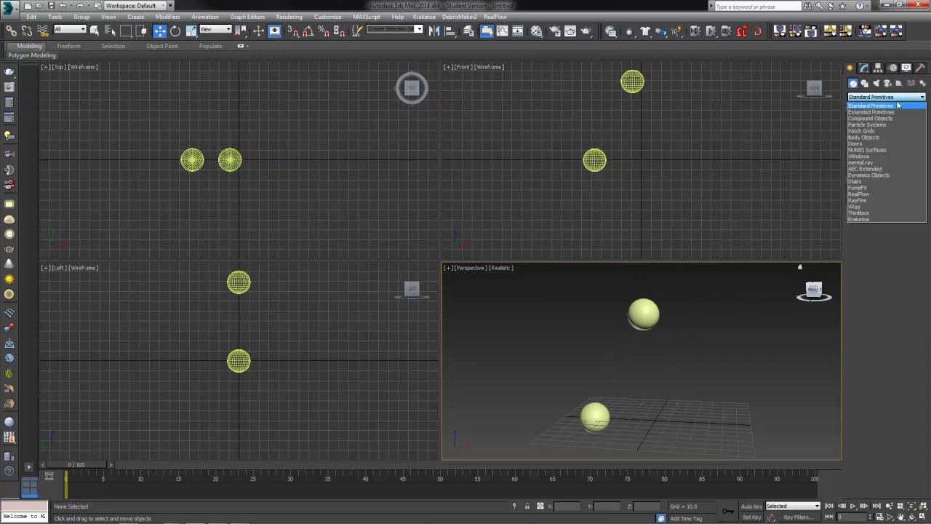
left_click(874, 175)
left_click(904, 129)
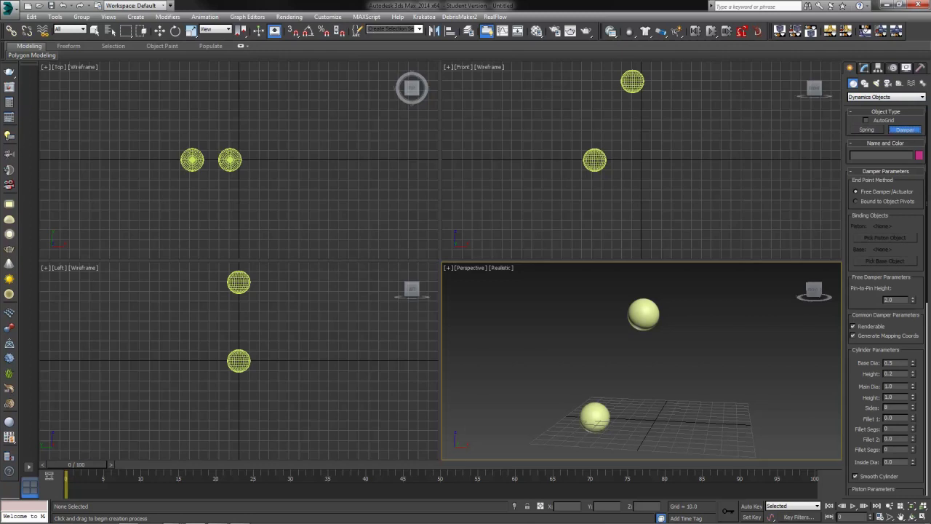
left_click_drag(278, 159, 265, 154)
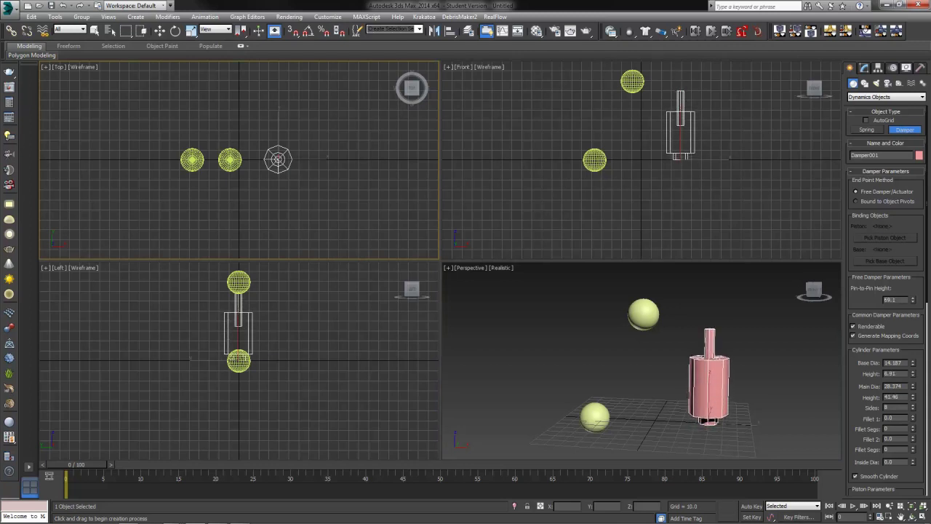
mouse_move(640, 364)
middle_mouse_down("alt")
mouse_move(677, 363)
mouse_move(652, 365)
middle_mouse_up("alt")
key("w")
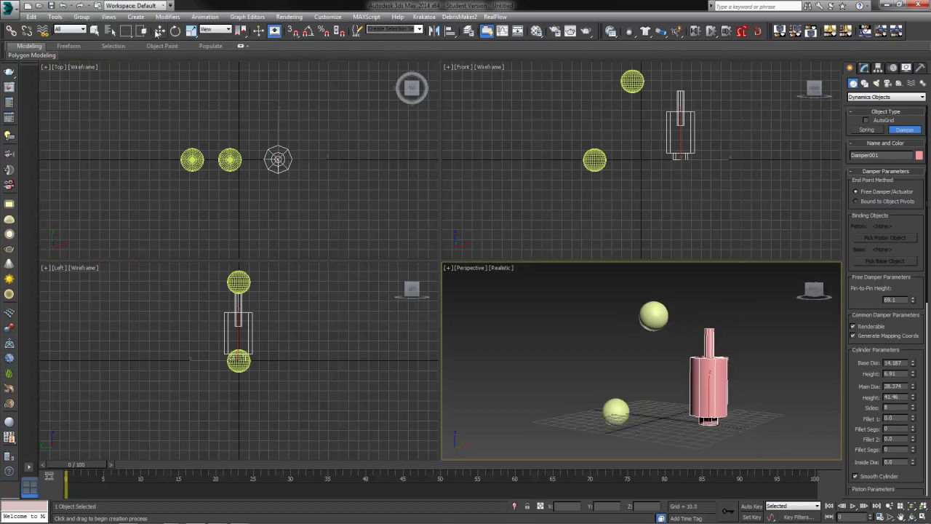
- Set the damper's end point method to Bound to Object Pivots and assign the upper sphere as its piston object
left_click(866, 69)
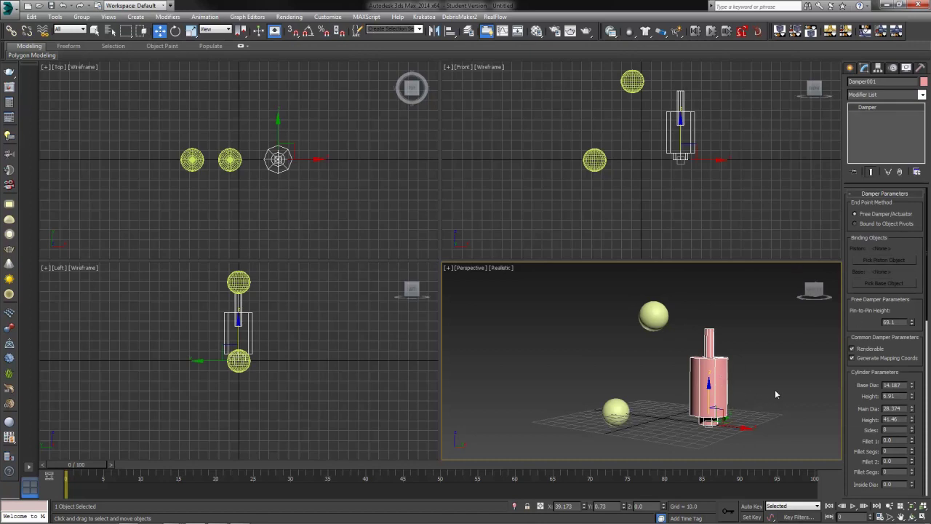
left_click(871, 224)
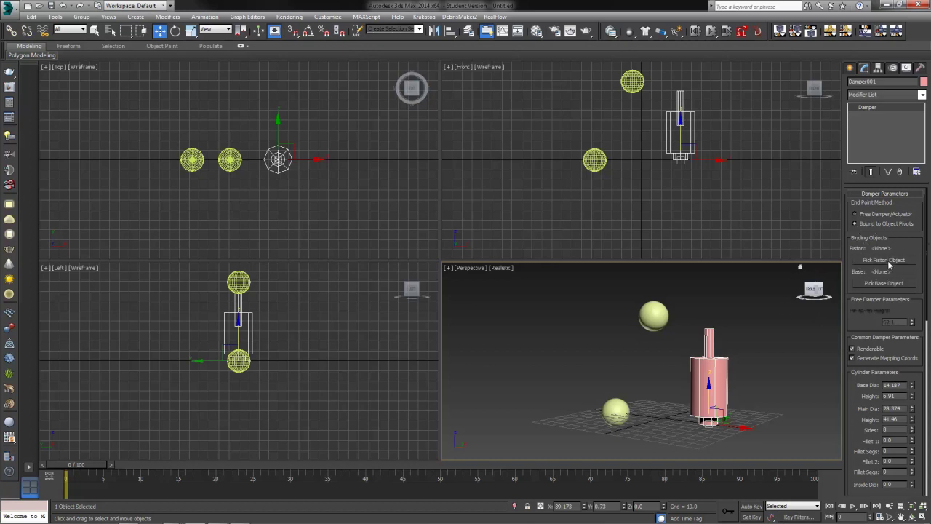
left_click(885, 261)
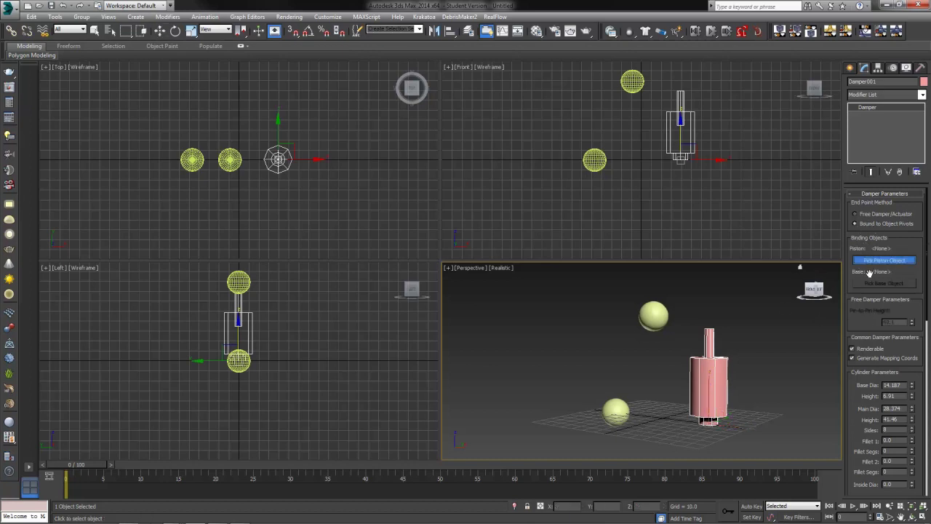
left_click(652, 311)
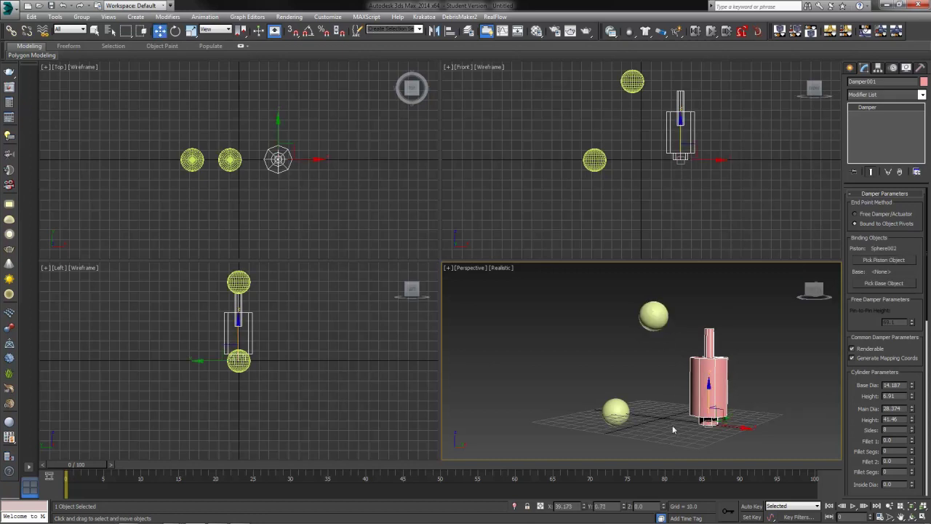
- Assign the lower sphere as the damper's base object and clear the selection
left_click(884, 283)
left_click(616, 414)
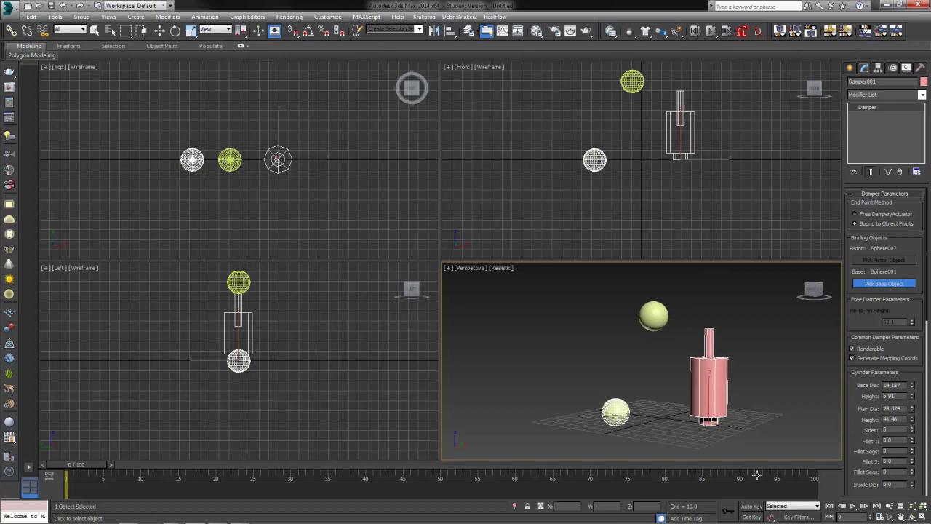
left_click(655, 415)
- Move the upper sphere toward and away from the lower one to test how the bound damper compresses and extends
left_click(666, 314)
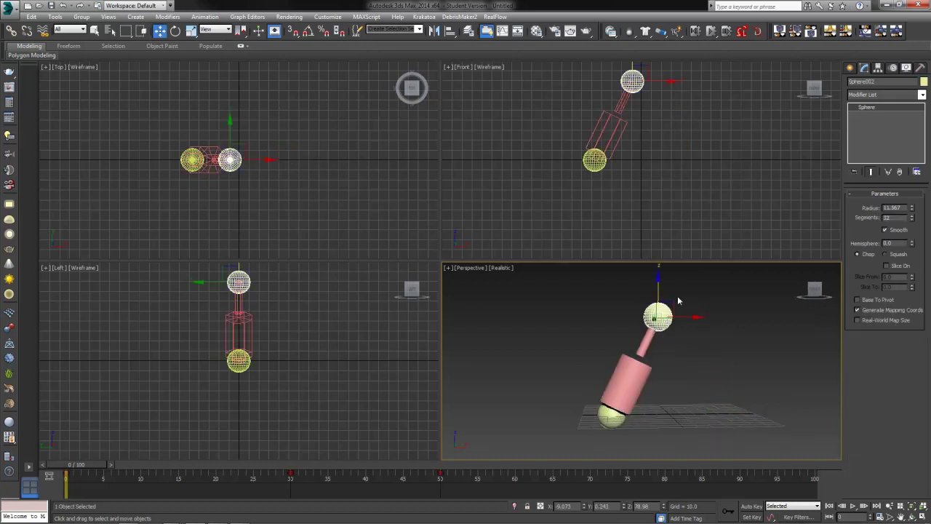
left_click_drag(674, 304, 680, 340)
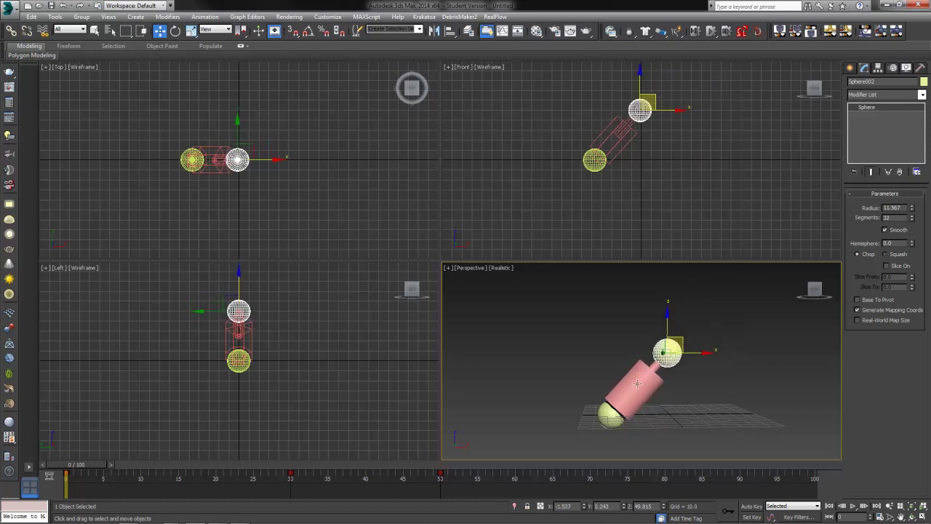
left_click_drag(680, 339, 735, 307)
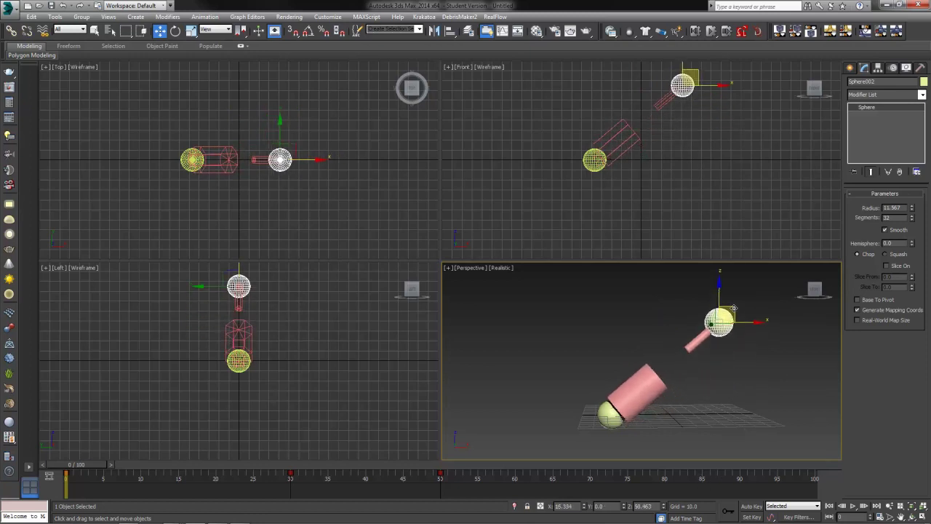
- Set the damper cylinder's base diameter to 15 and its base height to 20
left_click(646, 380)
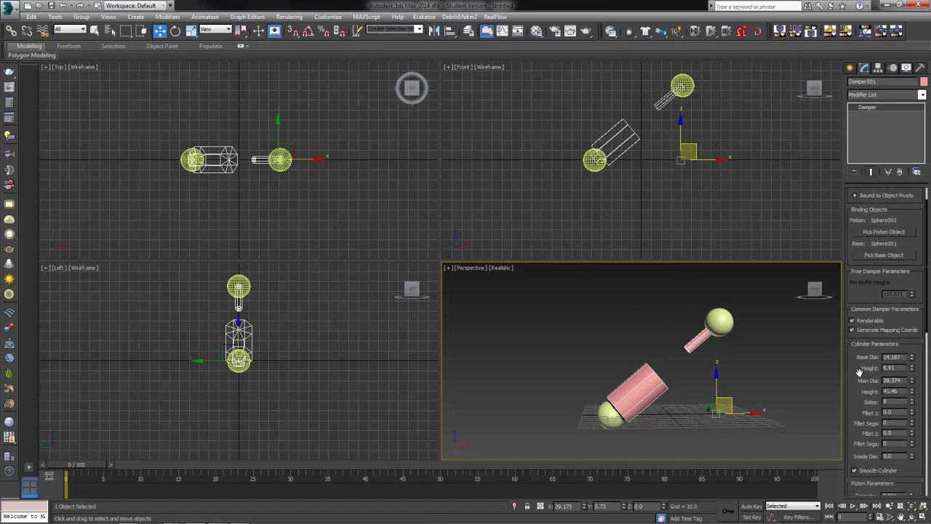
scroll(860, 373, "down", 2)
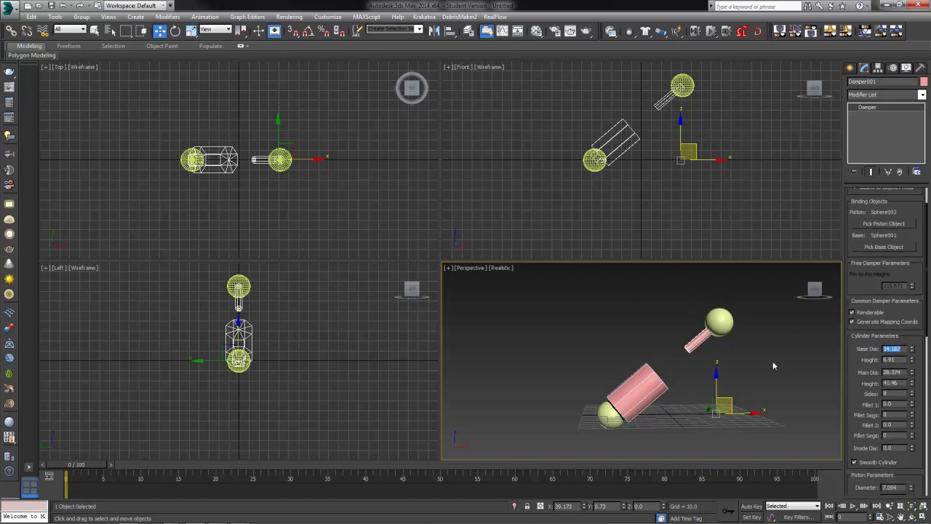
type("15")
key("Return")
left_click_drag(912, 362, 835, 295)
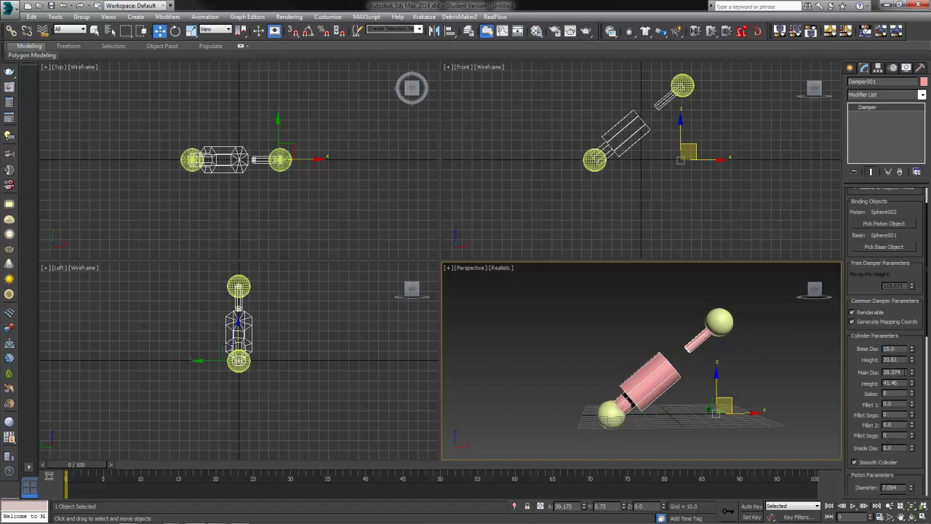
type("20")
key("Return")
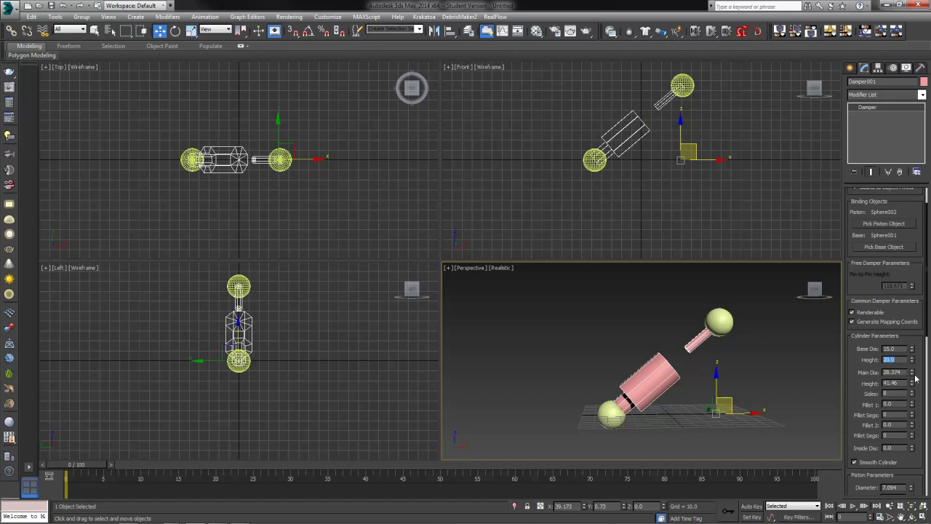
- Set the damper cylinder's main diameter and main height both to 25
left_click_drag(911, 365, 831, 355)
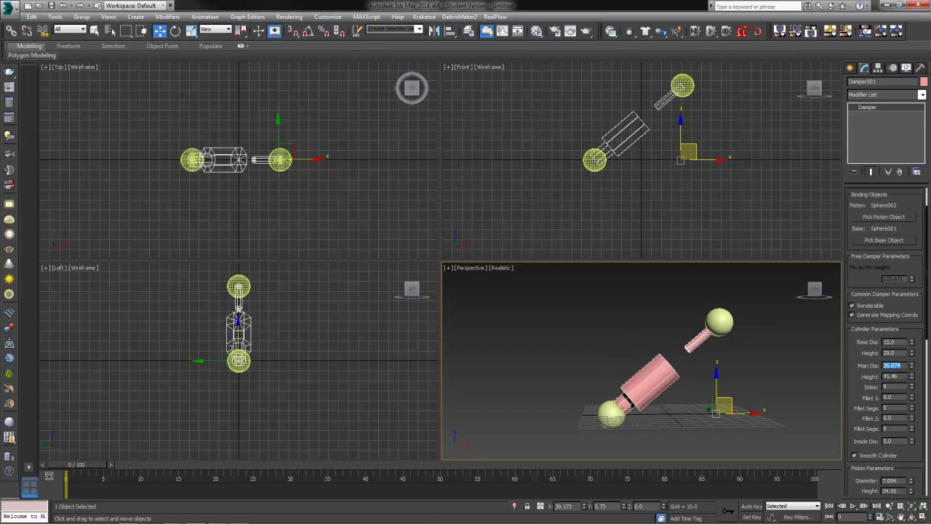
type("25")
key("Return")
left_click_drag(910, 379, 810, 381)
type("25")
key("Return")
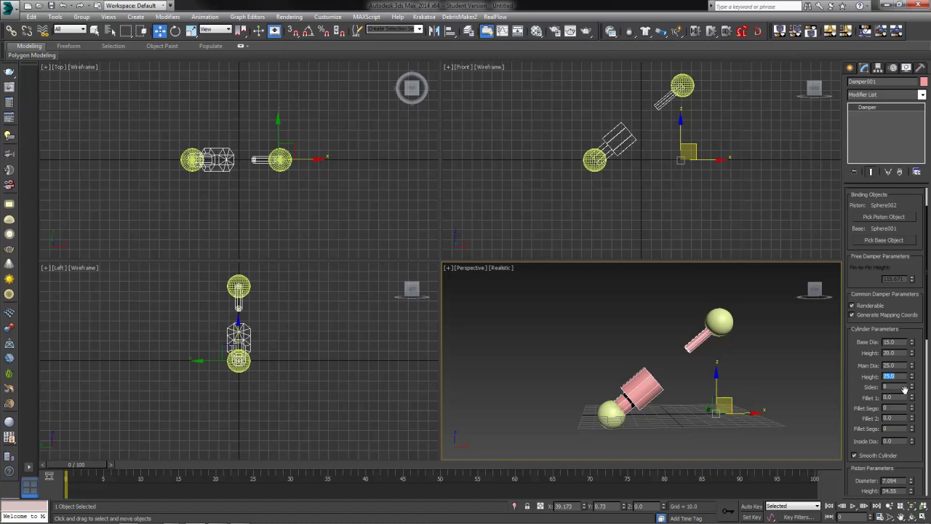
- Raise the damper cylinder's number of sides to 14 and add a rounding with Fillet 1
mouse_move(912, 389)
left_mouse_down()
mouse_move(889, 336)
mouse_move(901, 388)
left_mouse_up()
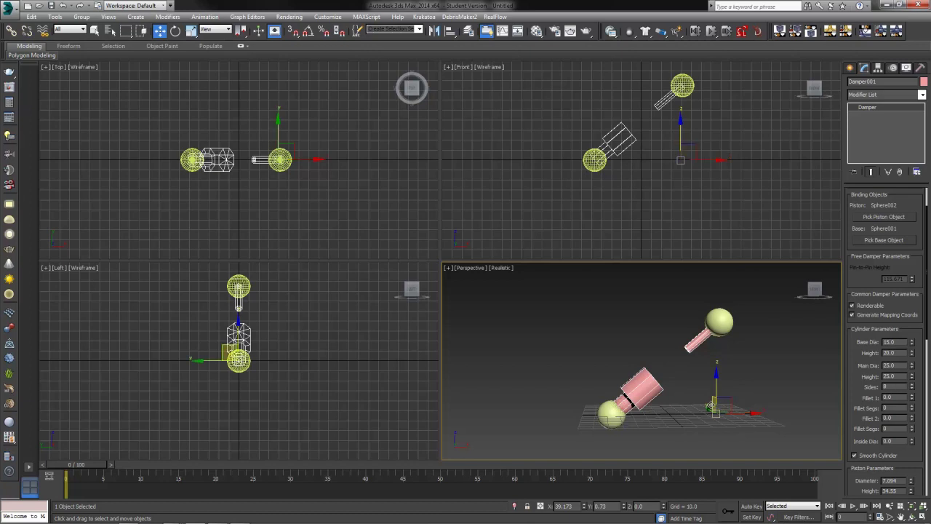
middle_click_drag(712, 401, 664, 412, "alt")
scroll(915, 370, "up", 1)
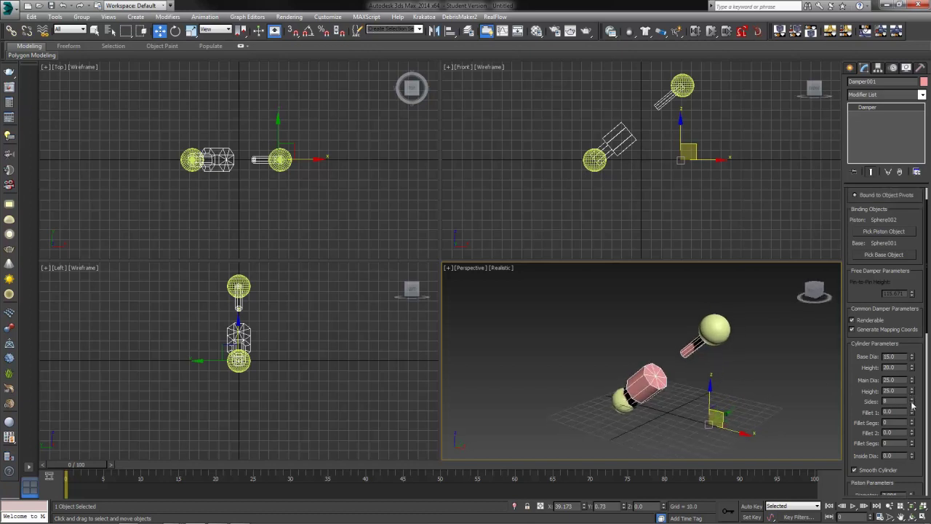
left_click_drag(911, 402, 903, 400)
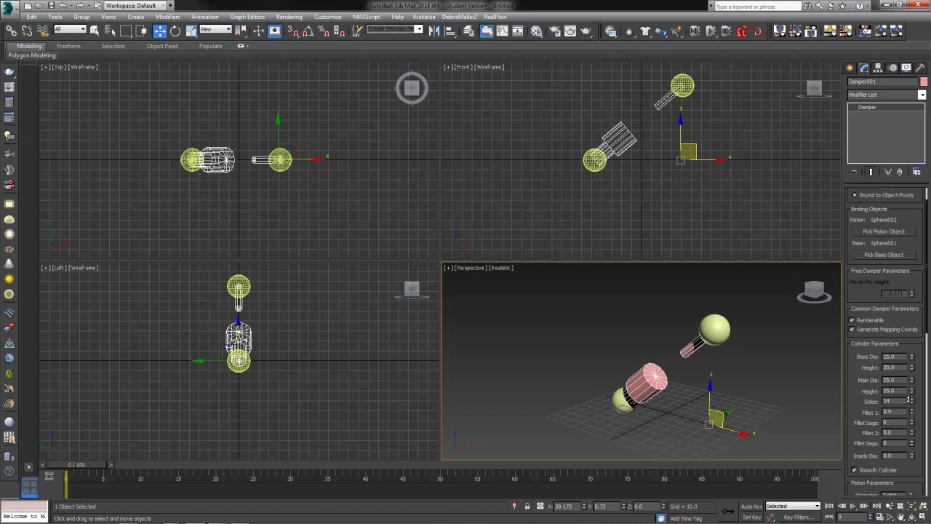
middle_click_drag(680, 387, 748, 374, "alt")
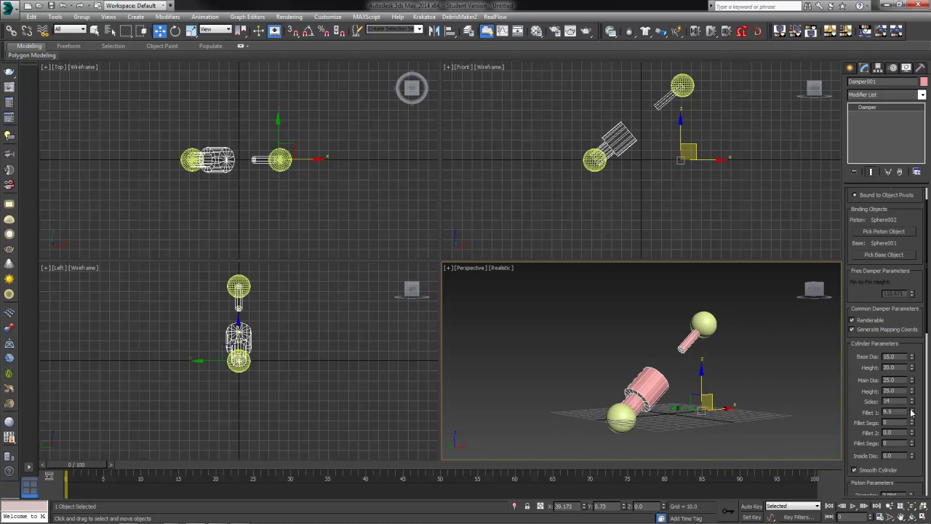
- Set the cylinder's Fillet 1 to 5 with 6 fillet segments
left_click_drag(912, 425, 912, 420)
middle_click_drag(699, 427, 663, 412, "alt")
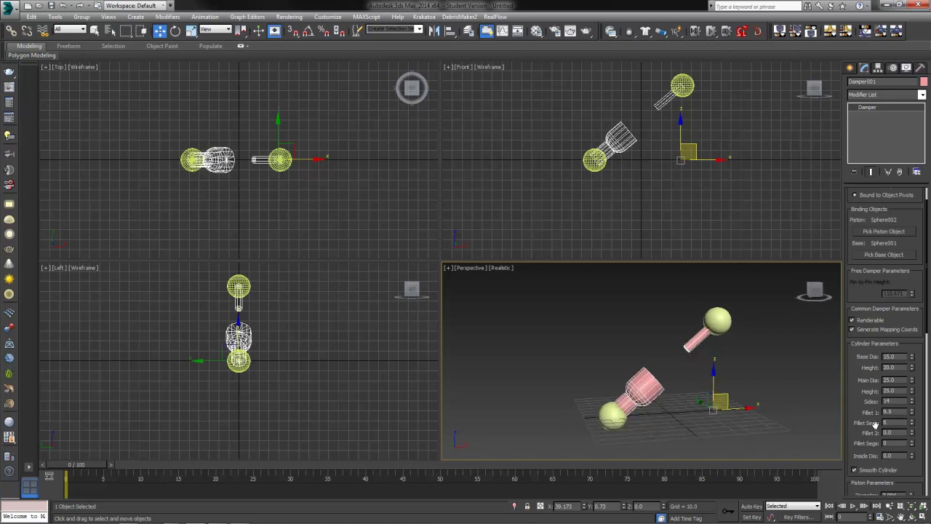
left_click_drag(911, 415, 839, 410)
type("5")
middle_click_drag(766, 436, 715, 450, "alt")
scroll(643, 410, "up", 5)
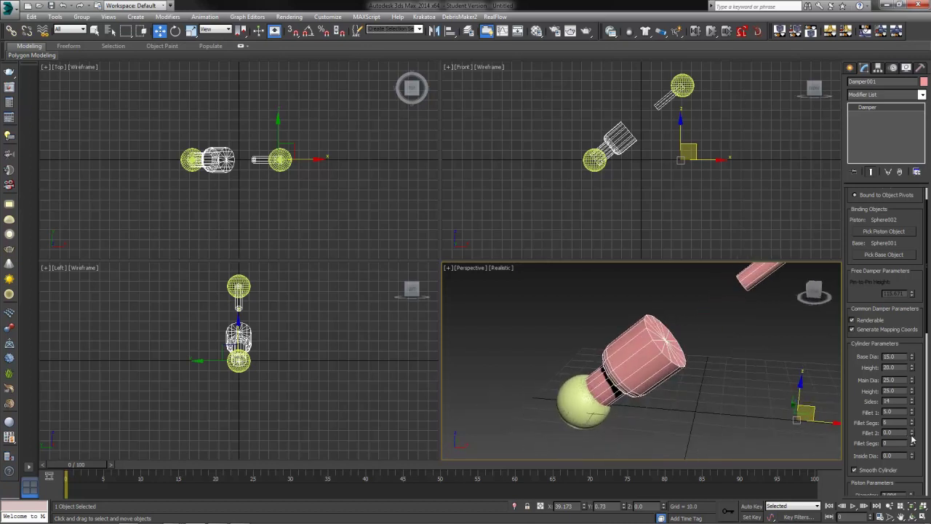
- Set the cylinder's Fillet 2 to 2 with 3 fillet segments, and deselect the damper to inspect its shape
left_click_drag(911, 442, 910, 441)
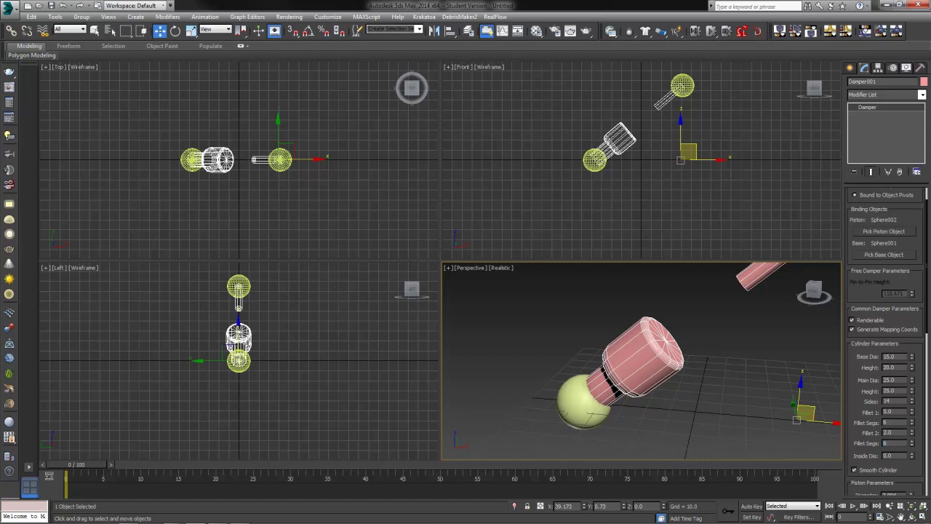
left_click_drag(912, 442, 911, 439)
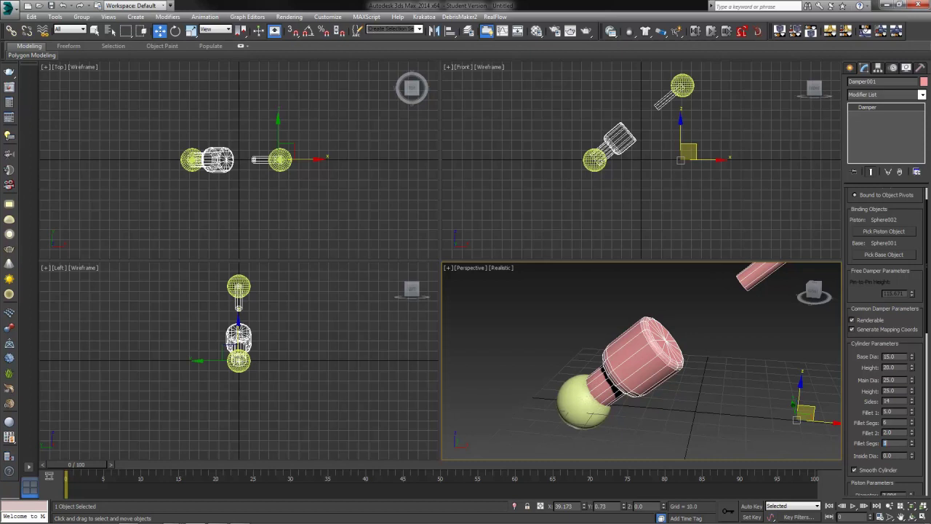
left_click(666, 419)
middle_click_drag(665, 418, 712, 408, "alt")
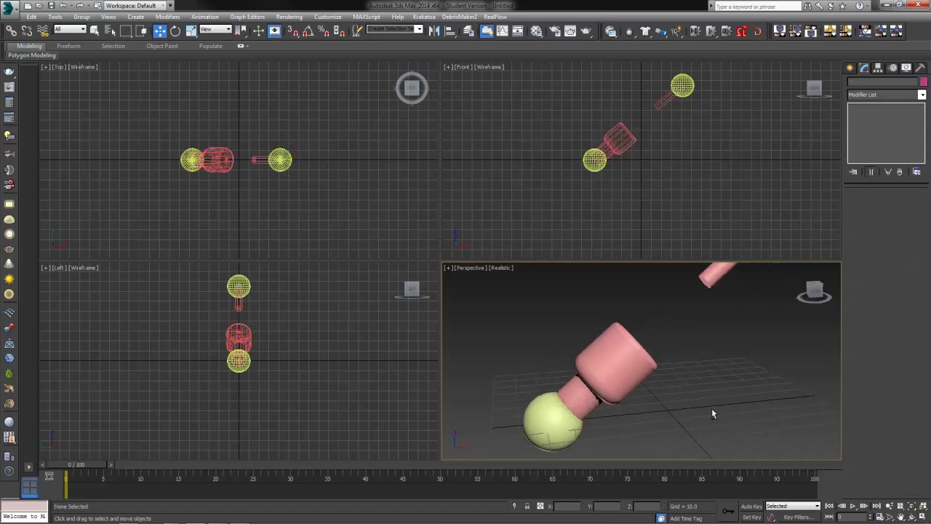
- Select the damper and set its cylinder's inside diameter to 8
left_click(614, 382)
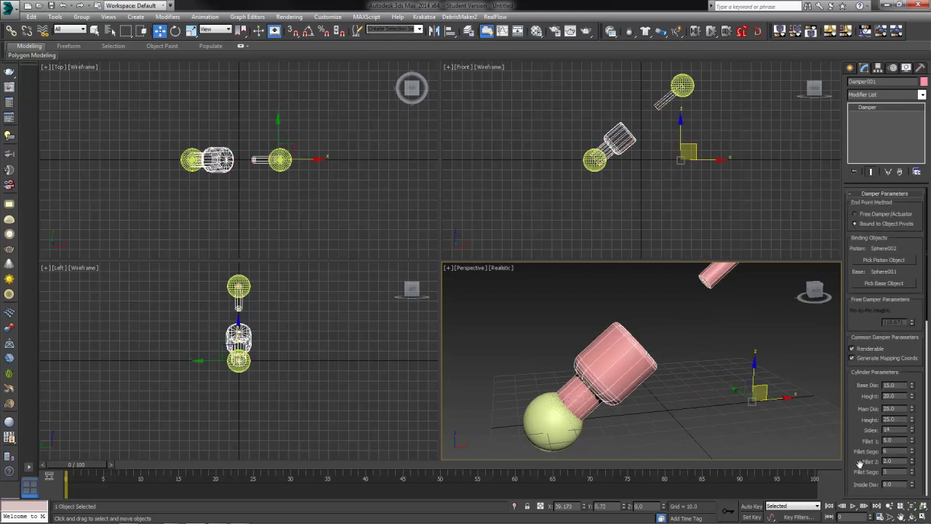
scroll(860, 463, "down", 4)
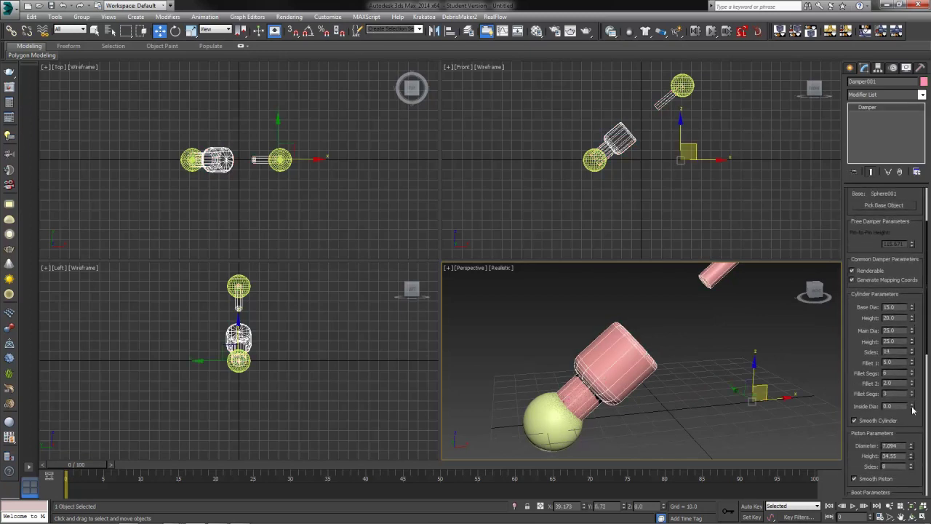
left_click_drag(913, 408, 899, 339)
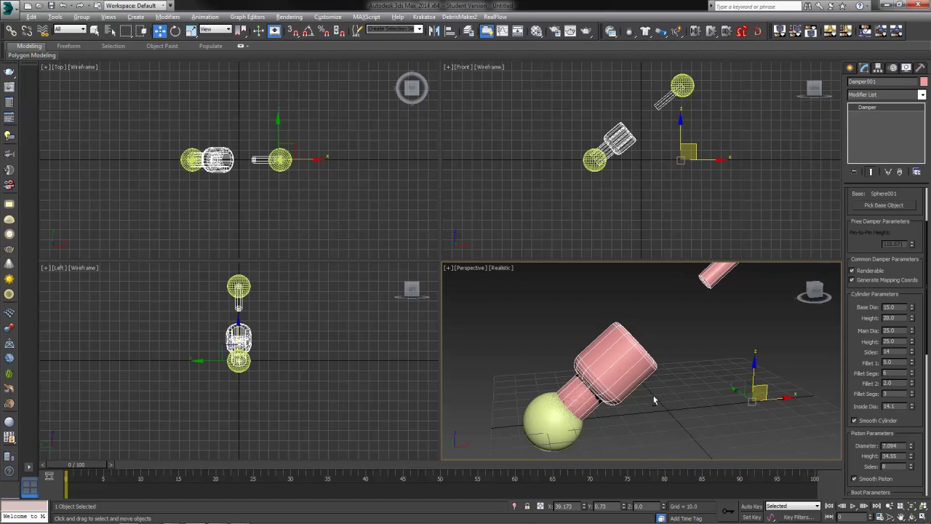
middle_click_drag(654, 400, 601, 413, "alt")
left_click_drag(914, 408, 917, 434)
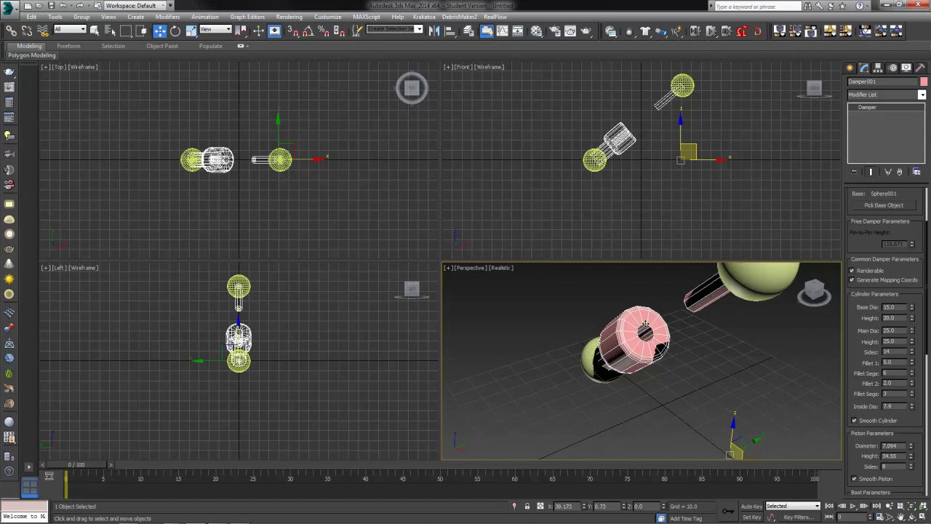
mouse_move(661, 372)
middle_mouse_down("alt")
mouse_move(698, 364)
mouse_move(664, 369)
middle_mouse_up("alt")
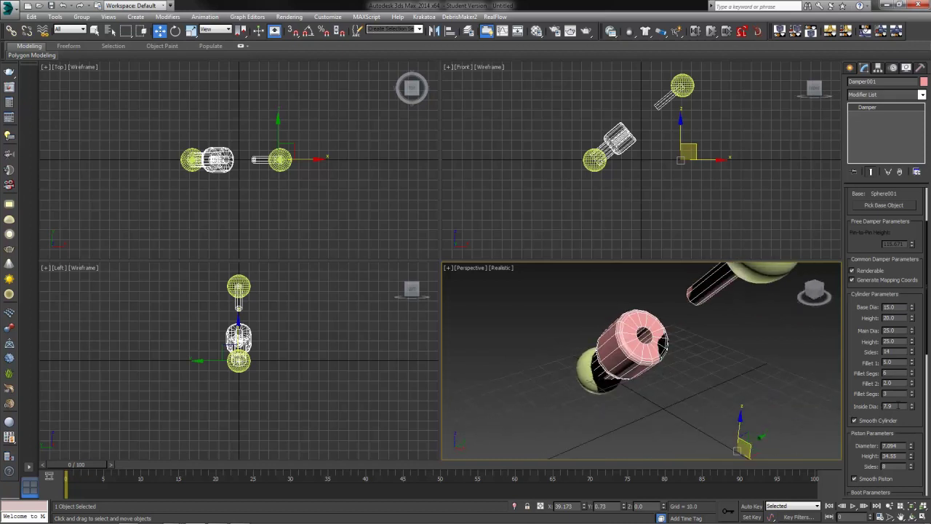
type("6")
key("Return")
- Set the damper piston's diameter to 7.5 and lengthen its height to about 72.85
scroll(875, 431, "down", 2)
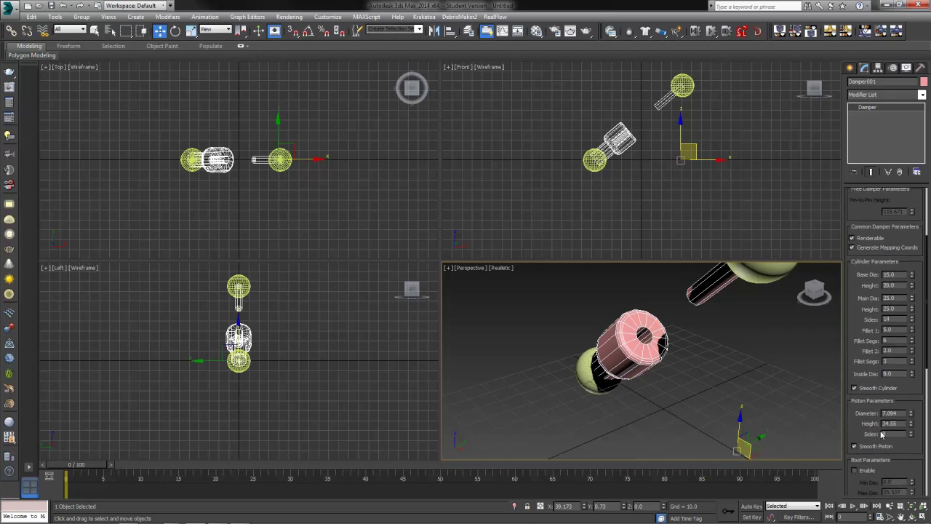
double_click(893, 413)
type("7.5")
key("Return")
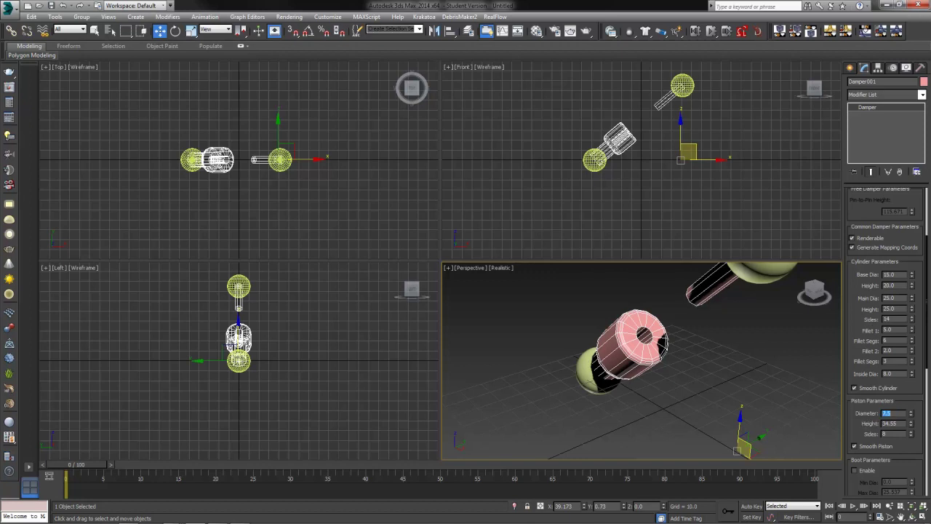
left_click_drag(911, 426, 822, 192)
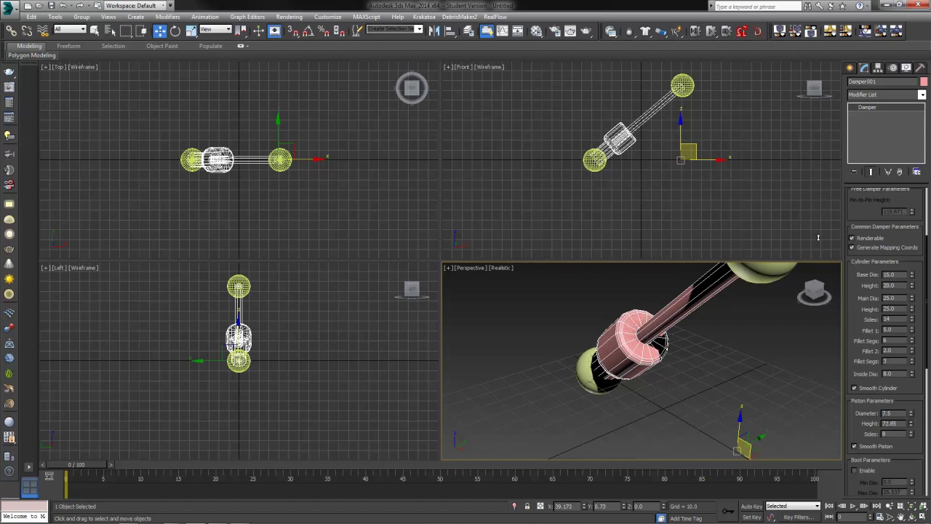
- Move the upper sphere closer to the lower one, and enable the damper's boot
scroll(712, 355, "down", 8)
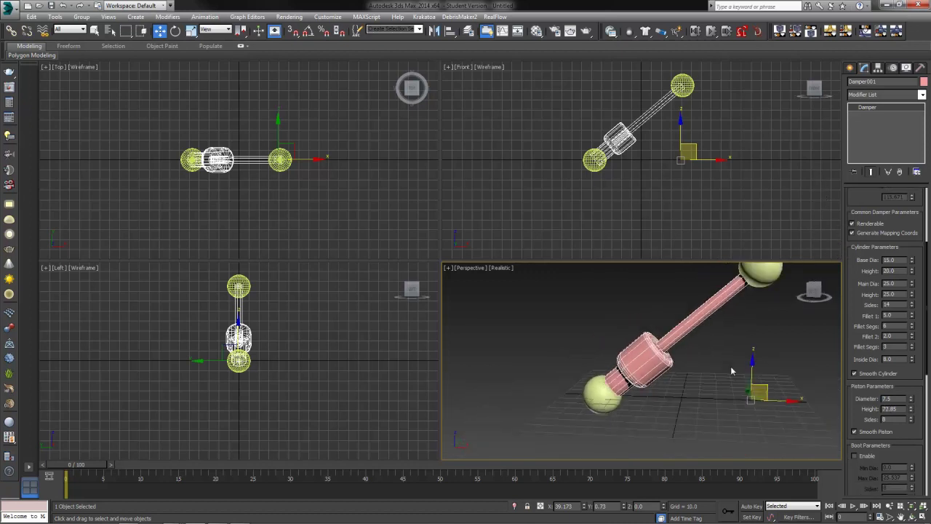
left_click_drag(720, 315, 703, 373)
left_click(627, 363)
left_click_drag(864, 409, 858, 123)
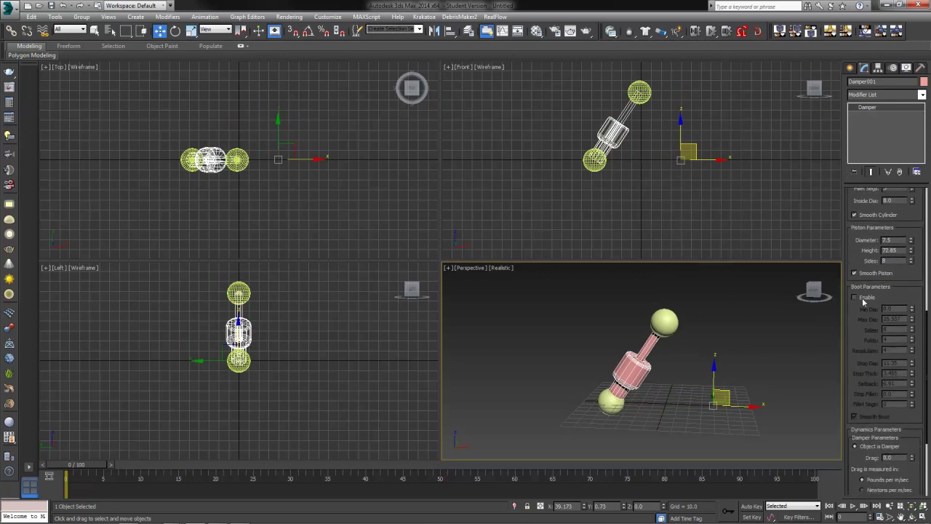
left_click(863, 298)
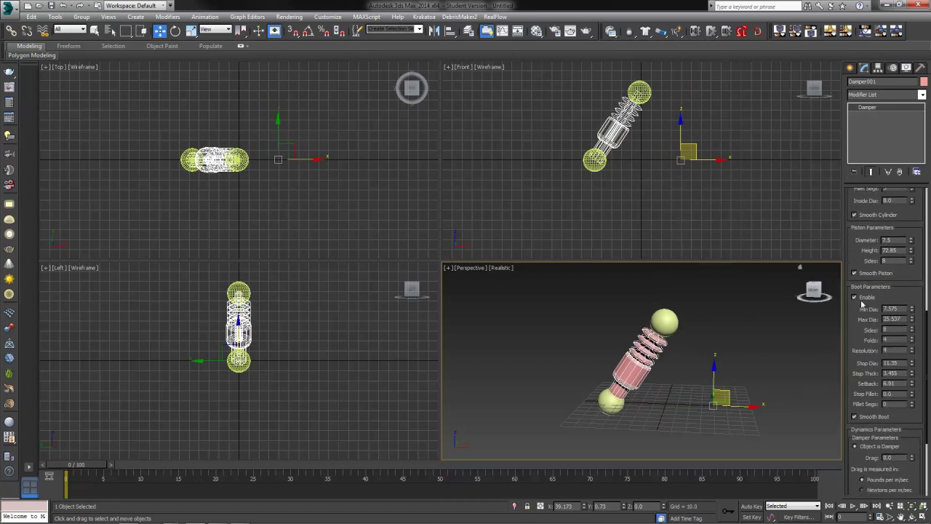
left_click(869, 298)
left_click(860, 299)
- Move the upper sphere sideways and lower to stretch the damper with its boot
left_click(664, 320)
left_click_drag(682, 300, 769, 338)
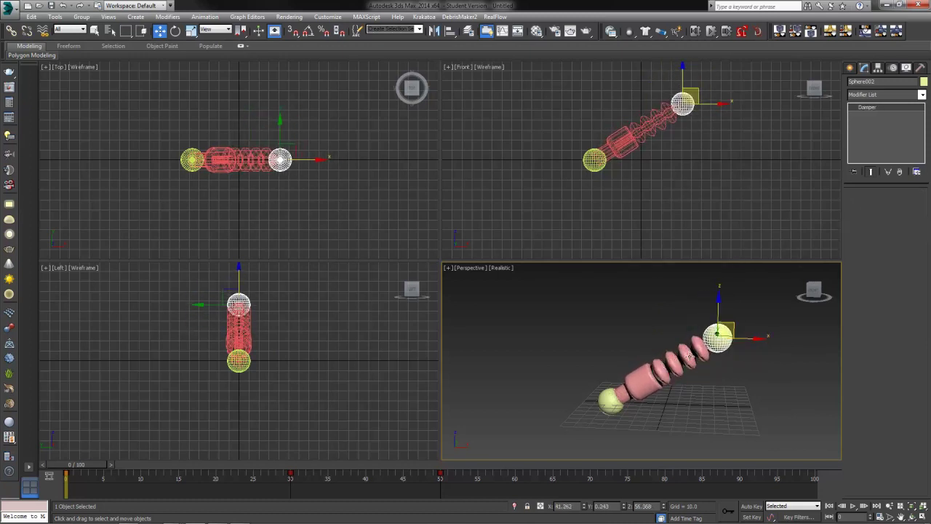
- Increase the damper boot's folds to 6 and its resolution to 6
left_click(690, 342)
scroll(847, 402, "down", 5)
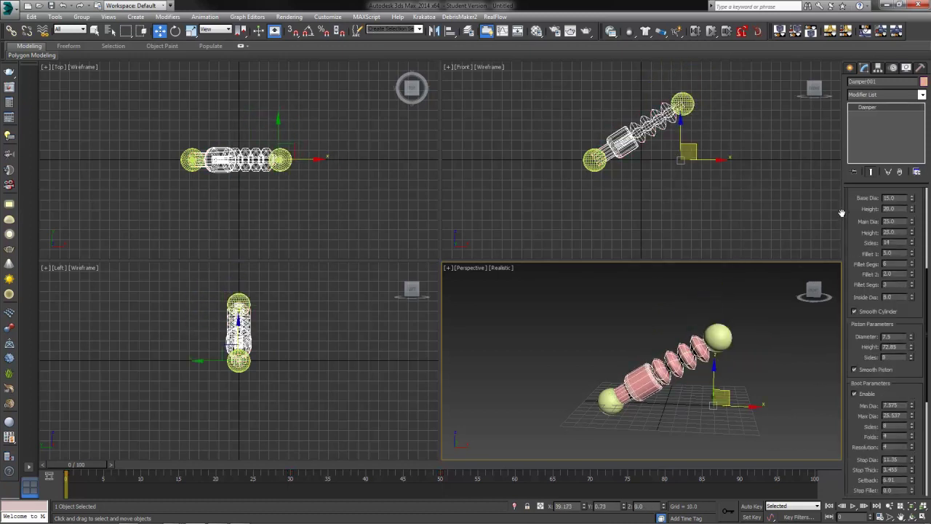
mouse_move(911, 364)
left_mouse_down()
mouse_move(909, 352)
mouse_move(909, 370)
left_mouse_up()
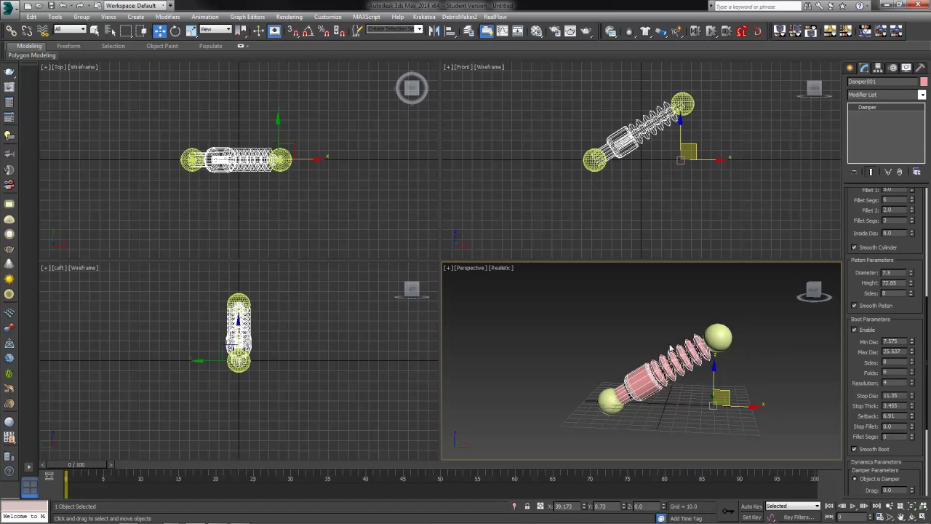
mouse_move(912, 383)
left_mouse_down()
mouse_move(910, 373)
mouse_move(909, 382)
left_mouse_up()
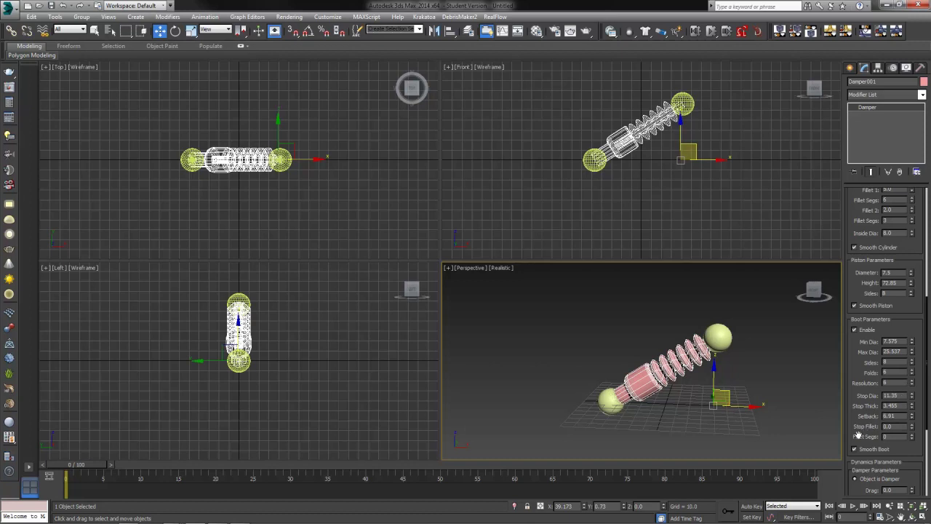
left_click_drag(910, 382, 911, 306)
- Select the upper sphere and raise it slightly to extend the damper
mouse_move(692, 416)
middle_mouse_down("alt")
mouse_move(728, 412)
mouse_move(707, 414)
middle_mouse_up("alt")
left_click(721, 333)
left_click(720, 334)
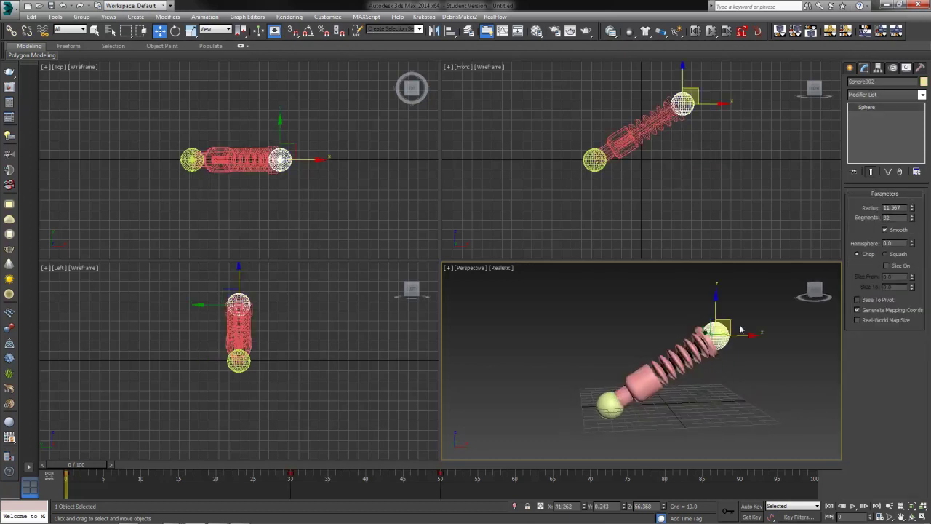
mouse_move(733, 327)
left_mouse_down()
mouse_move(770, 282)
mouse_move(701, 331)
mouse_move(773, 274)
mouse_move(736, 309)
left_mouse_up()
- Turn on Auto Key and, at frame 50, move the upper sphere sideways towards the lower one
key("n")
left_click_drag(101, 471, 460, 478)
key("w")
left_click_drag(701, 305, 643, 304)
- At frame 30, move the upper sphere to about X 26.3, Z 23.3, and scrub the animation to check it
left_click_drag(440, 469, 19, 471)
left_click_drag(80, 473, 289, 473)
key("w")
left_click_drag(692, 383, 716, 371)
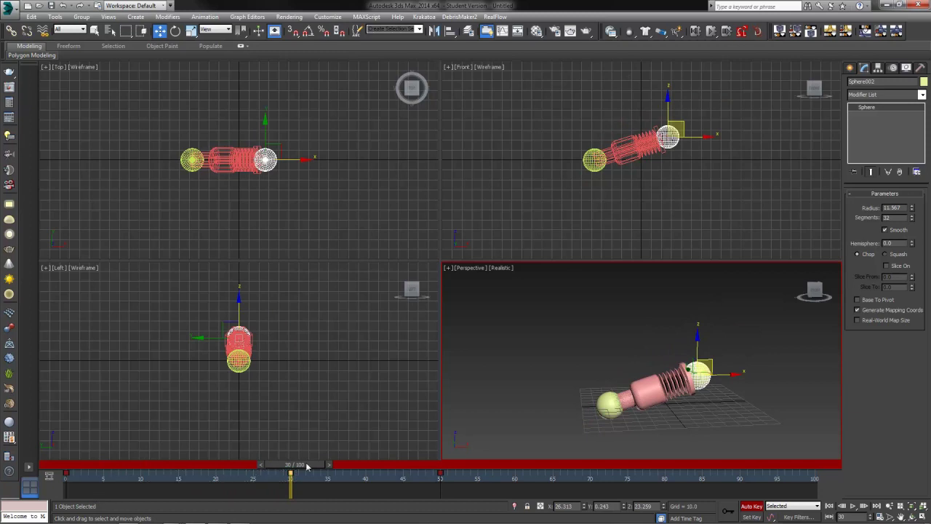
left_click_drag(304, 465, 274, 486)
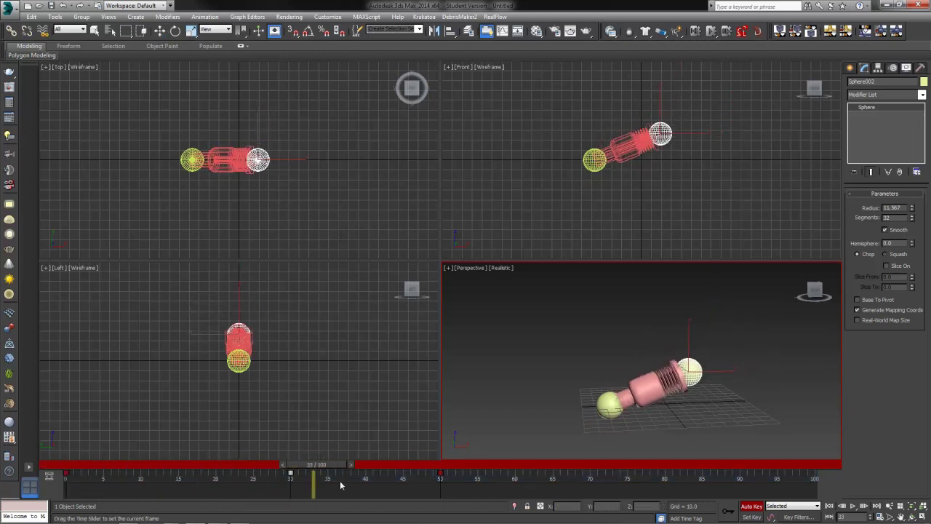
- At frame 75, raise the upper sphere with Auto Key, rewind to frame 1 and turn Auto Key off
left_click_drag(339, 480, 627, 481)
key("w")
left_click_drag(612, 300, 612, 214)
left_click_drag(638, 466, 80, 504)
left_click(754, 505)
- Delete the damper between the two spheres
left_click(675, 360)
key("w")
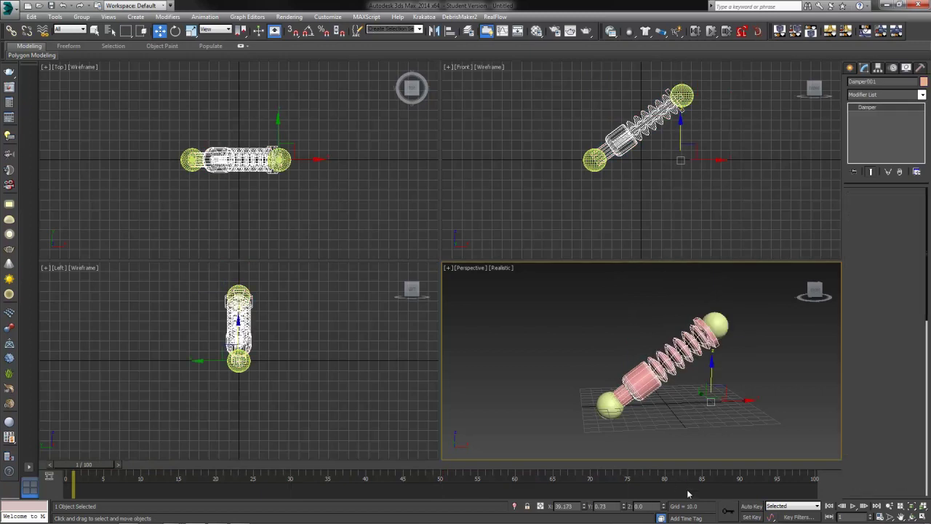
key("Delete")
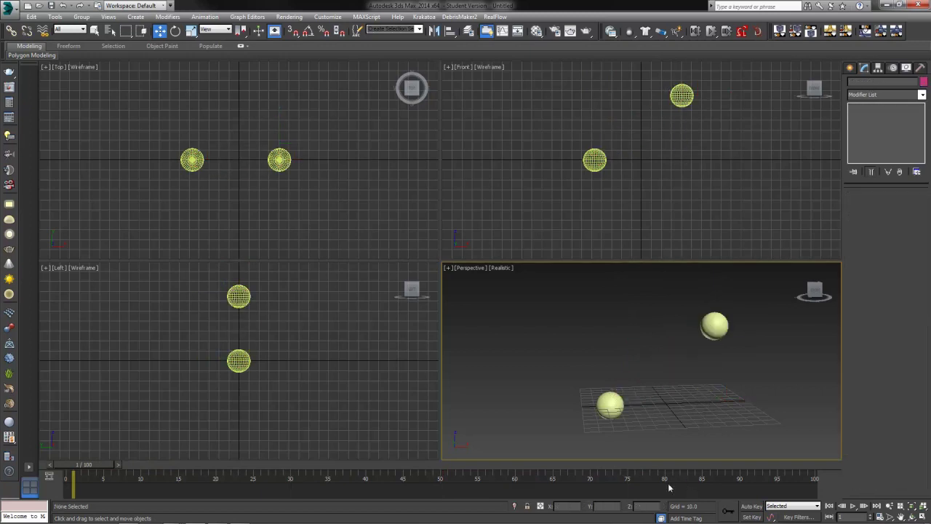
- Create a Hose from the Extended Primitives at the grid centre between the spheres, about 95.4 high and 28.9 in diameter
left_click(852, 68)
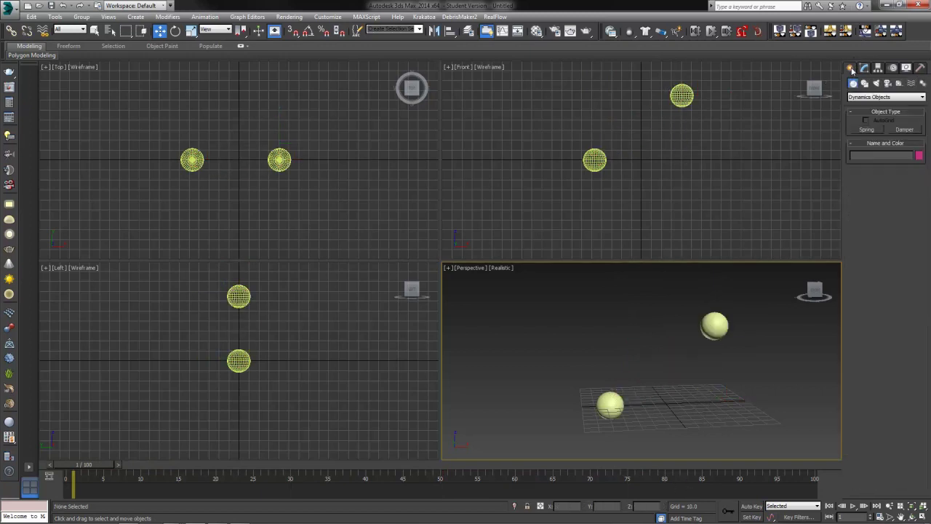
left_click(884, 97)
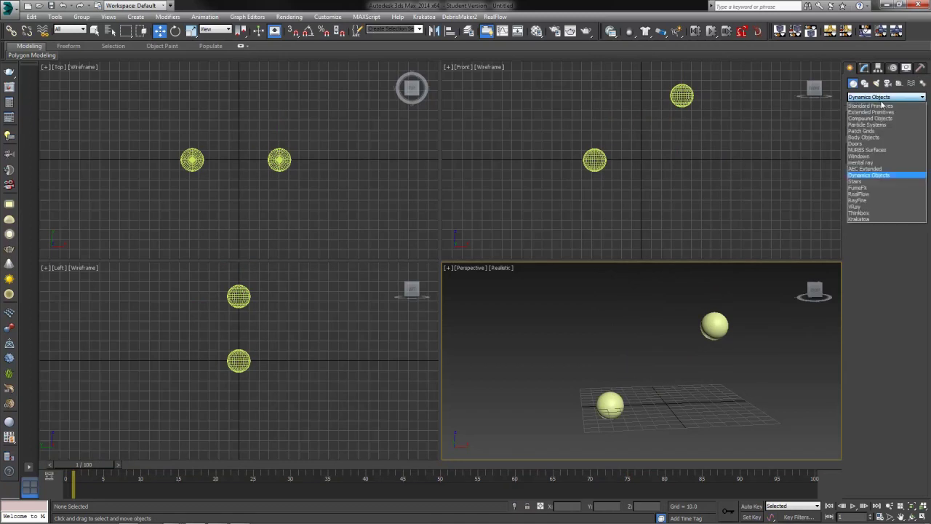
left_click(880, 104)
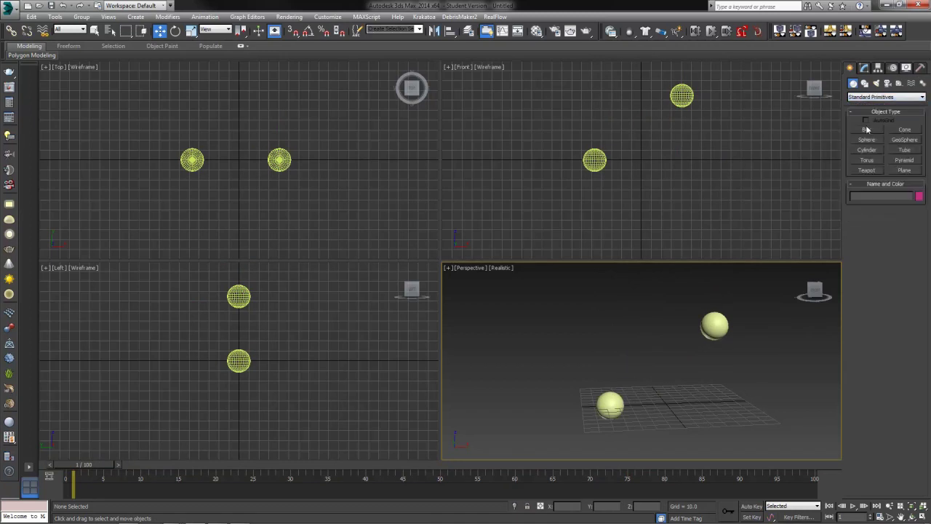
left_click(880, 99)
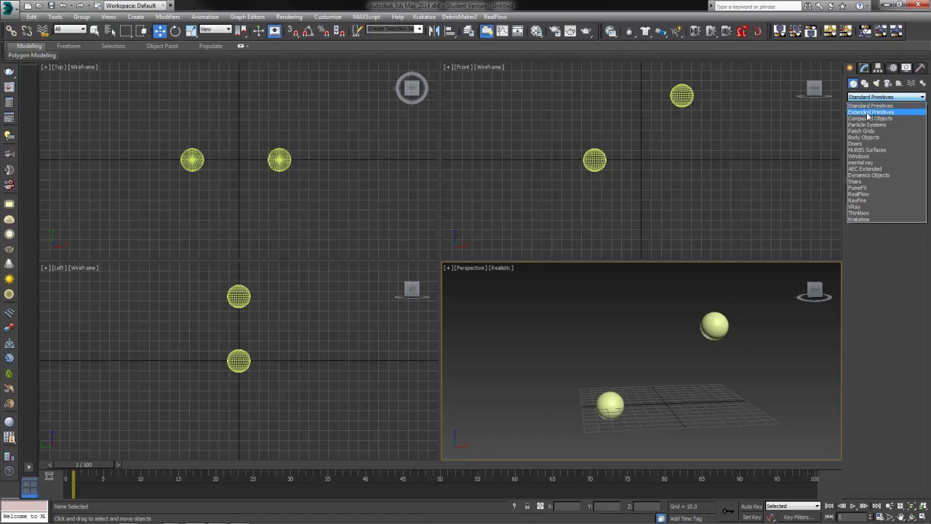
left_click(870, 112)
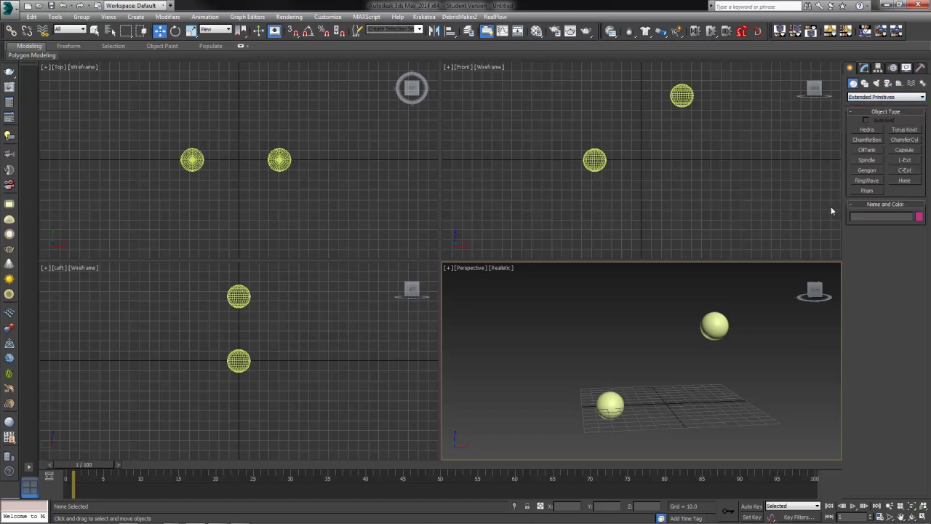
left_click(905, 181)
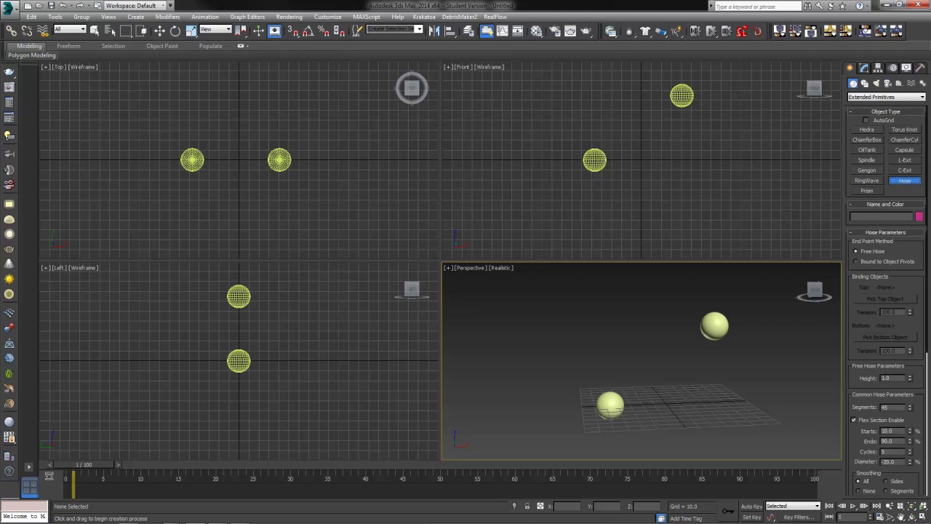
left_click_drag(238, 159, 252, 159)
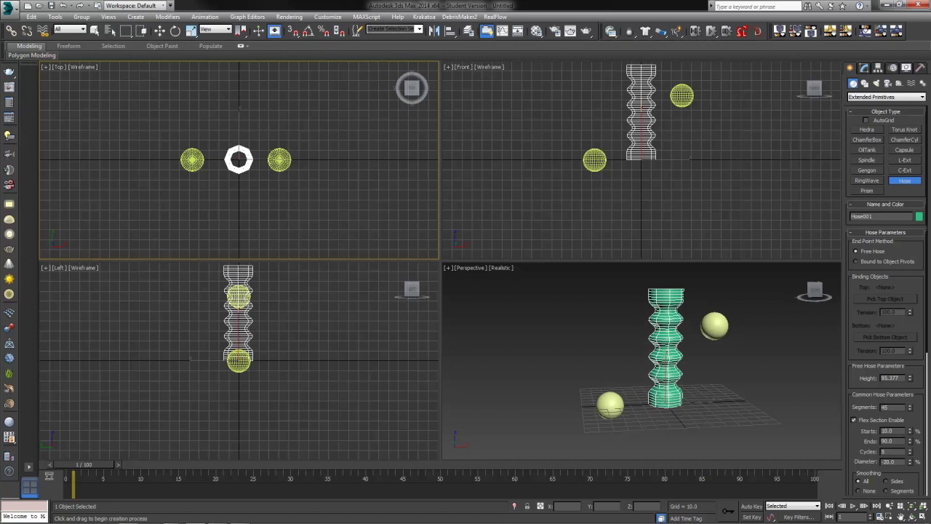
left_click(159, 31)
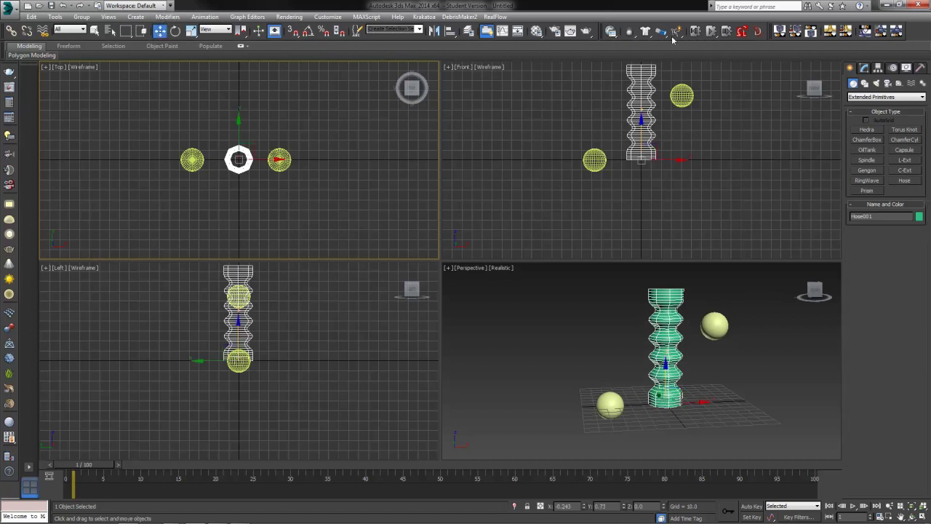
- Bind the hose to object pivots, with the upper sphere as top object and the lower sphere as bottom object
left_click(864, 67)
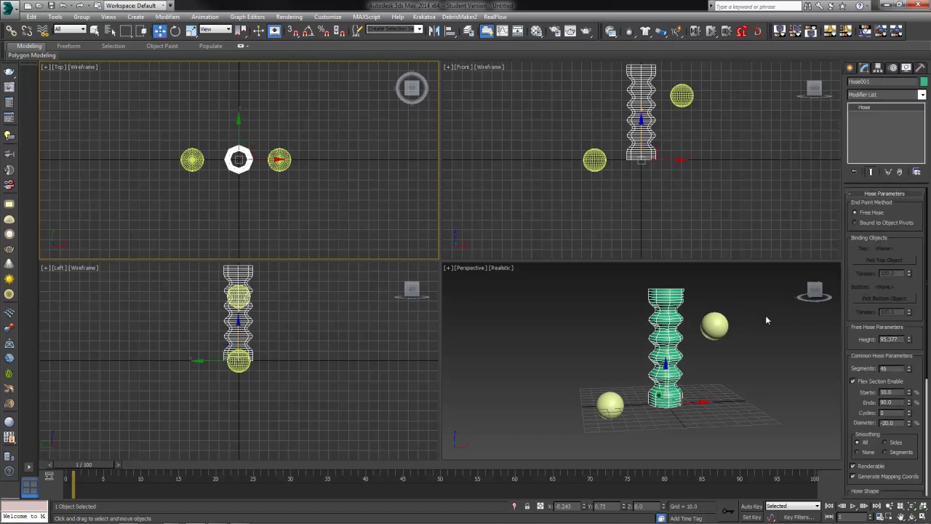
left_click(885, 223)
left_click(883, 260)
left_click(714, 325)
left_click(884, 298)
left_click(610, 404)
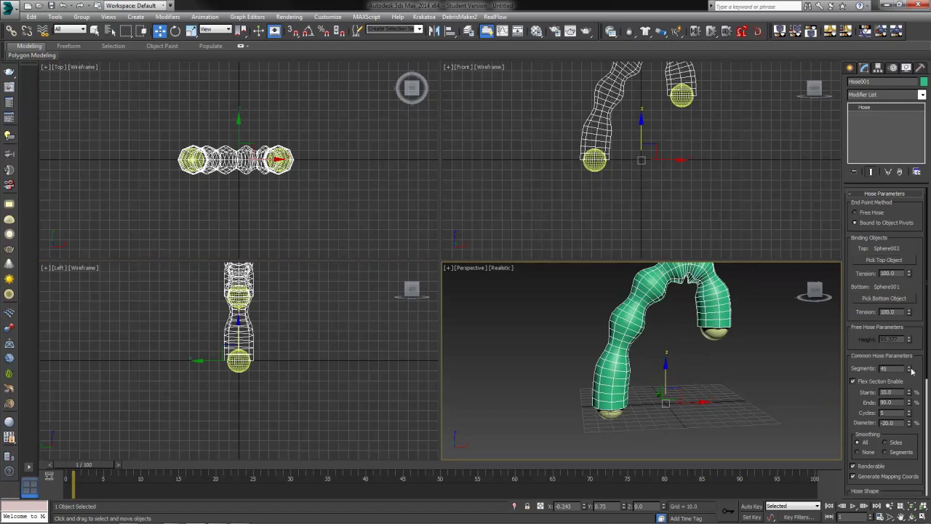
- Set the hose's segments to 87 and make its flex section run from 0% to 100%
left_click_drag(912, 370, 907, 348)
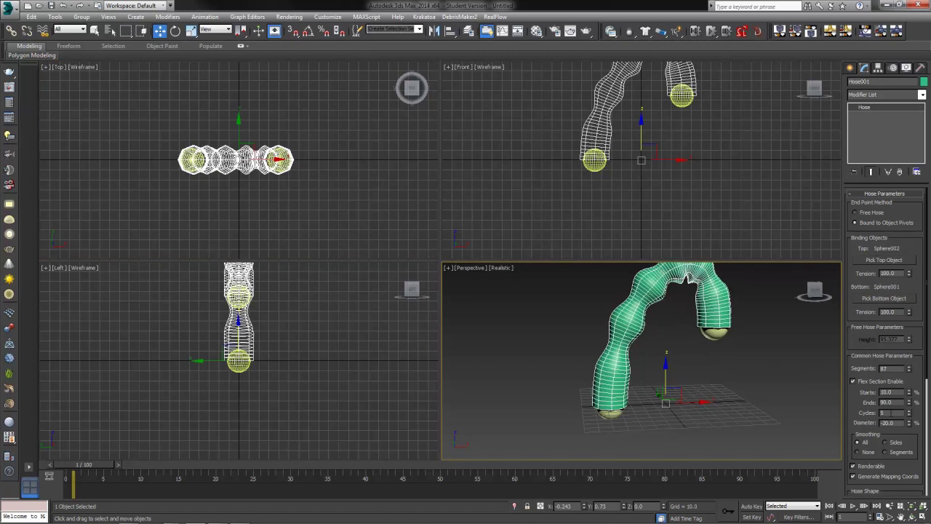
mouse_move(911, 395)
left_mouse_down()
mouse_move(920, 388)
mouse_move(914, 412)
left_mouse_up()
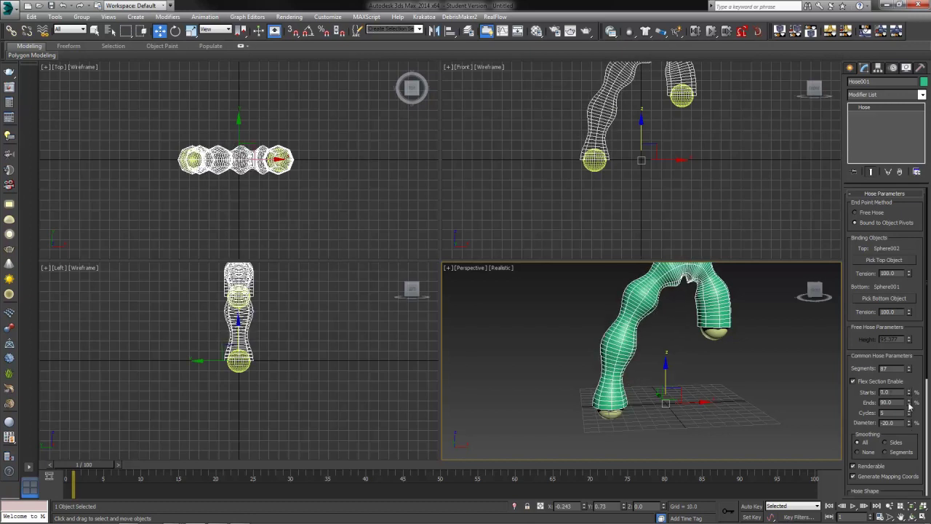
left_click_drag(909, 407, 848, 416)
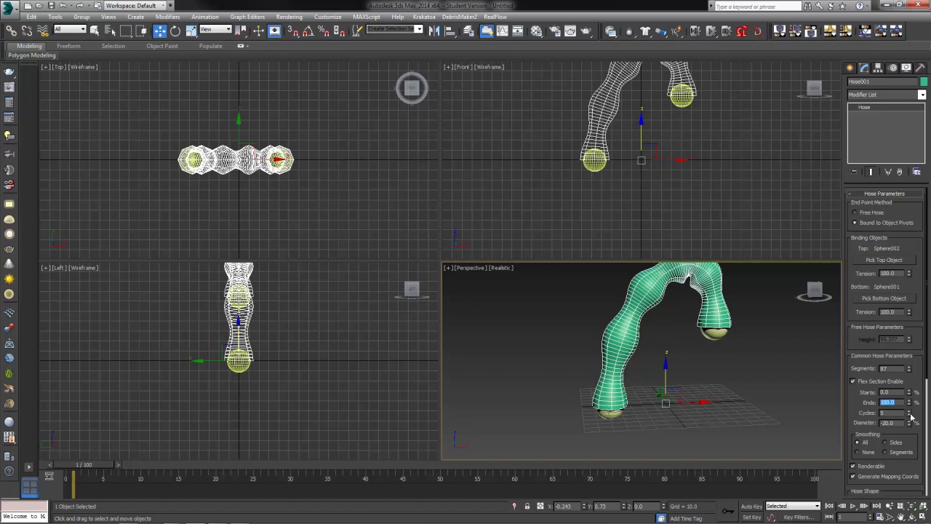
- Set the hose's flex cycles to 28 and its flex diameter to -13%
left_click_drag(909, 413, 908, 403)
left_click(579, 382)
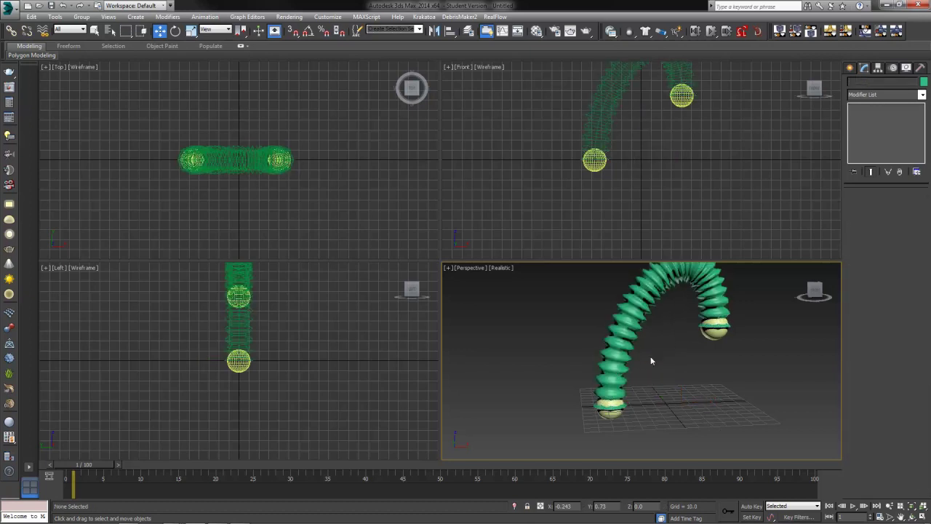
left_click(705, 308)
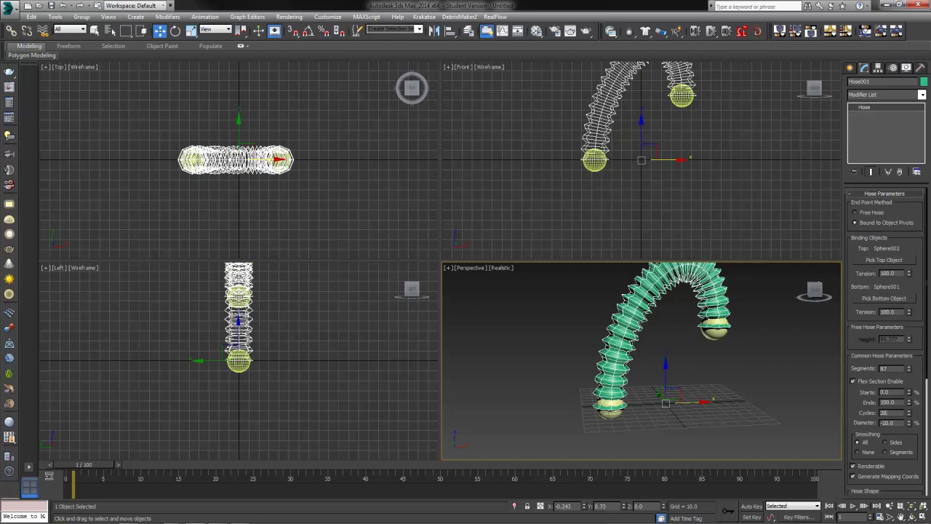
key("Return")
left_click_drag(910, 428, 906, 421)
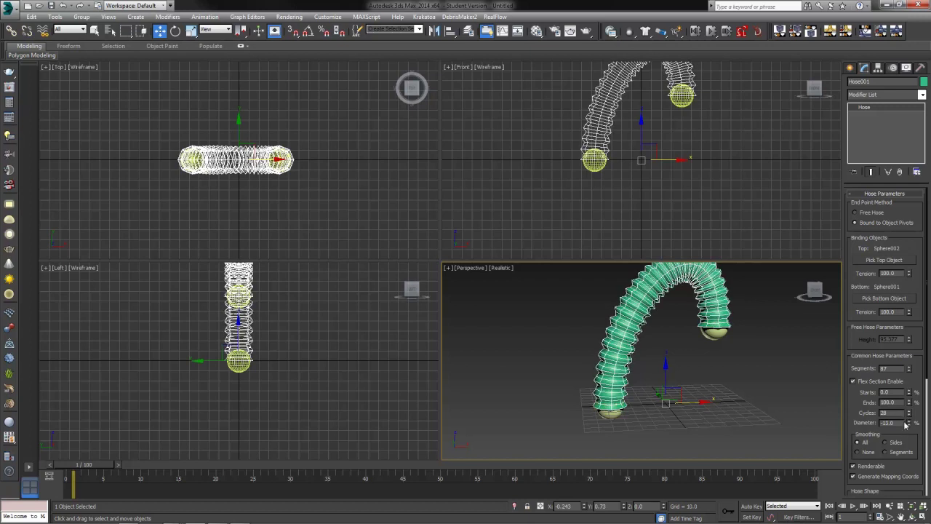
left_click(630, 424)
- Reduce the round hose's diameter to about 12.09
left_click(645, 334)
scroll(881, 458, "down", 5)
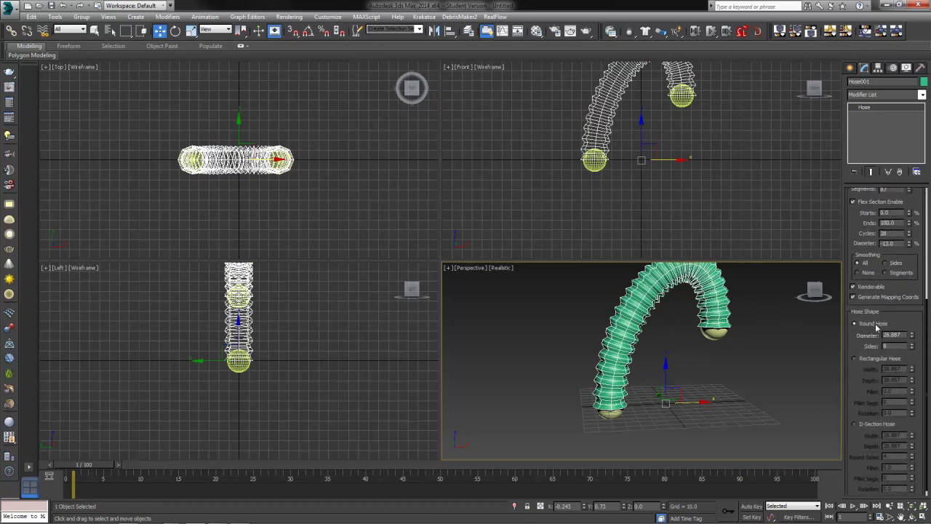
left_click_drag(912, 338, 896, 415)
left_click(703, 452)
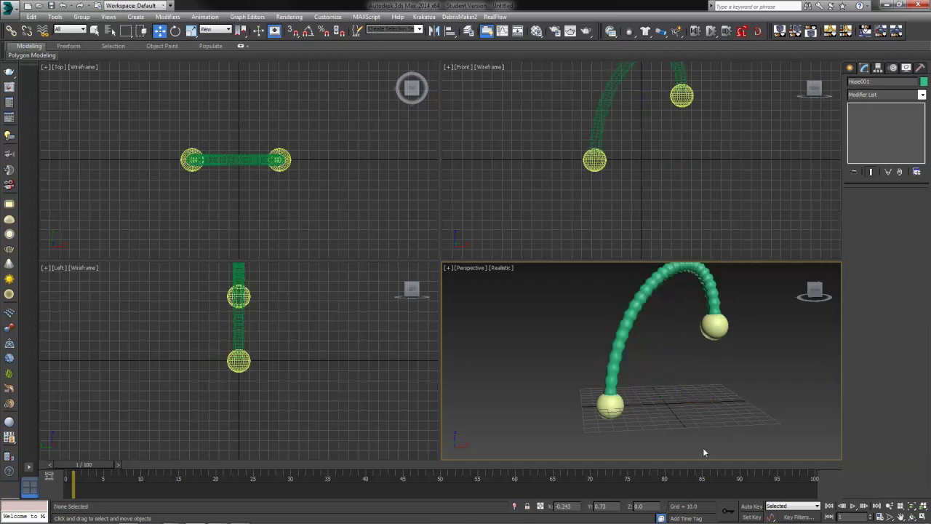
left_click(714, 326)
left_click(704, 297)
- Try the Rectangular Hose and D-Section Hose shapes, and switch back to Round Hose
scroll(860, 369, "down", 5)
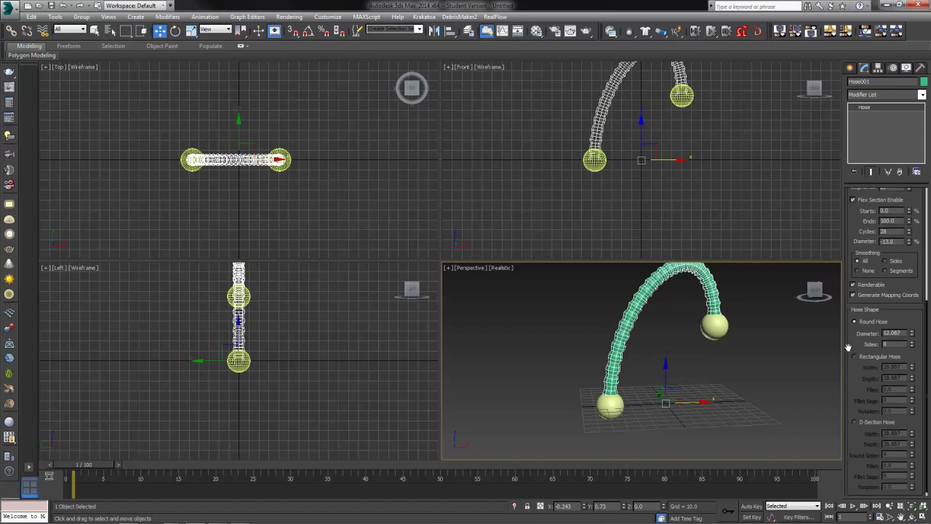
left_click(855, 356)
middle_click_drag(792, 367, 684, 376, "alt")
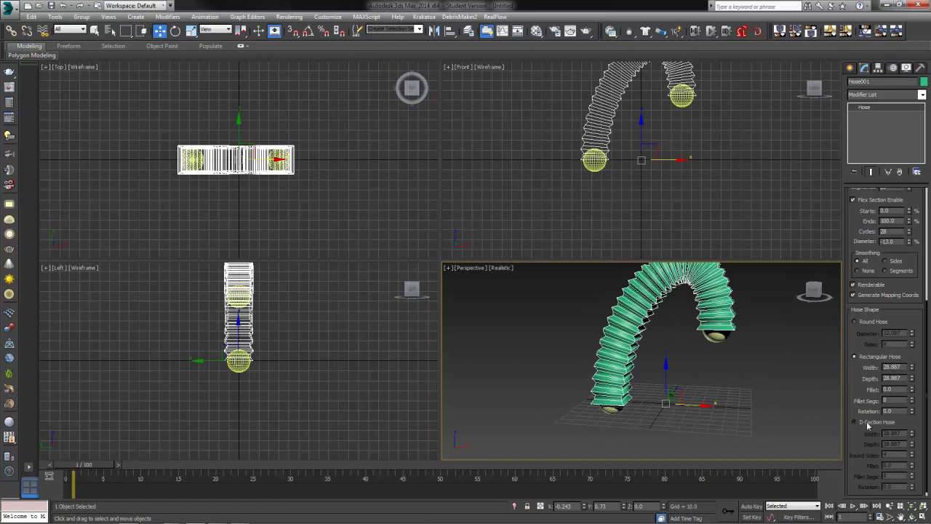
left_click(865, 422)
middle_click_drag(698, 421, 733, 416, "alt")
scroll(856, 428, "up", 1)
scroll(857, 422, "up", 3)
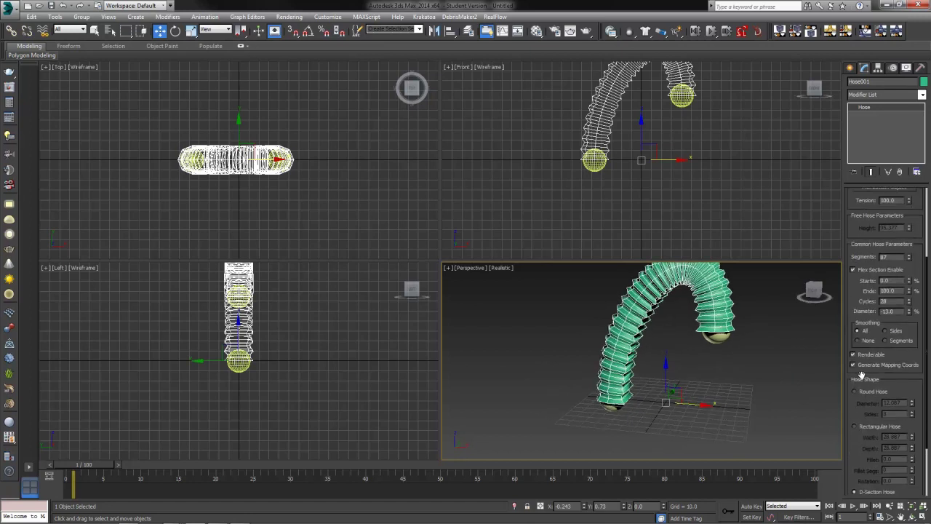
left_click(855, 380)
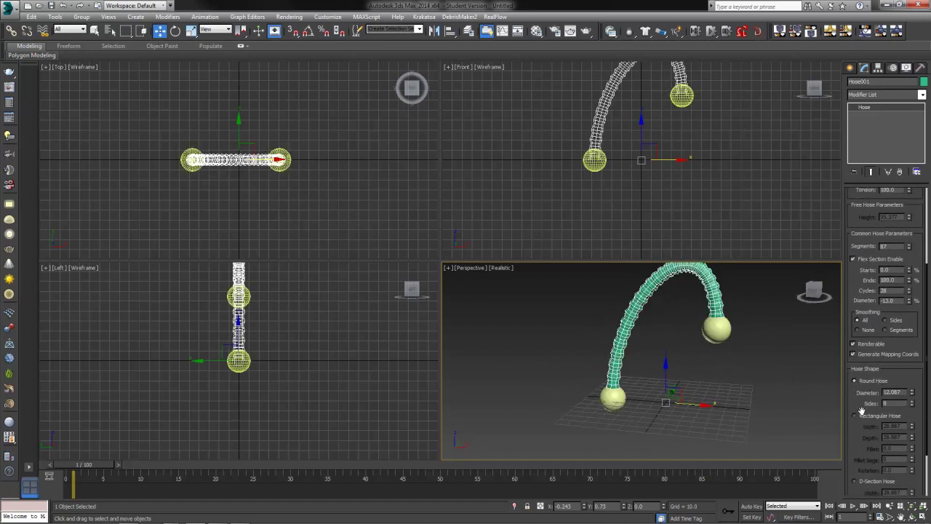
- Increase the round hose's sides to 12 and inspect the smoother result
left_click_drag(856, 408, 856, 379)
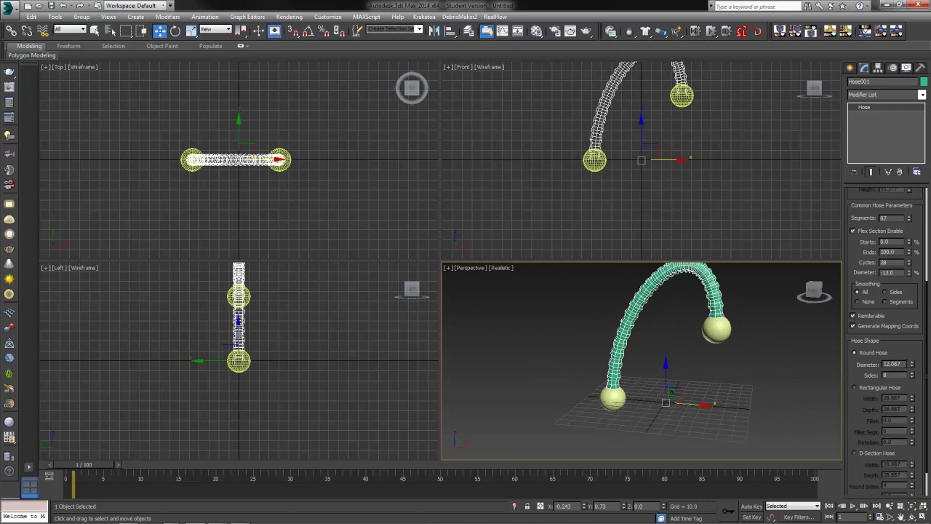
left_click(912, 373)
left_click(912, 373)
left_click(912, 373)
left_click(912, 372)
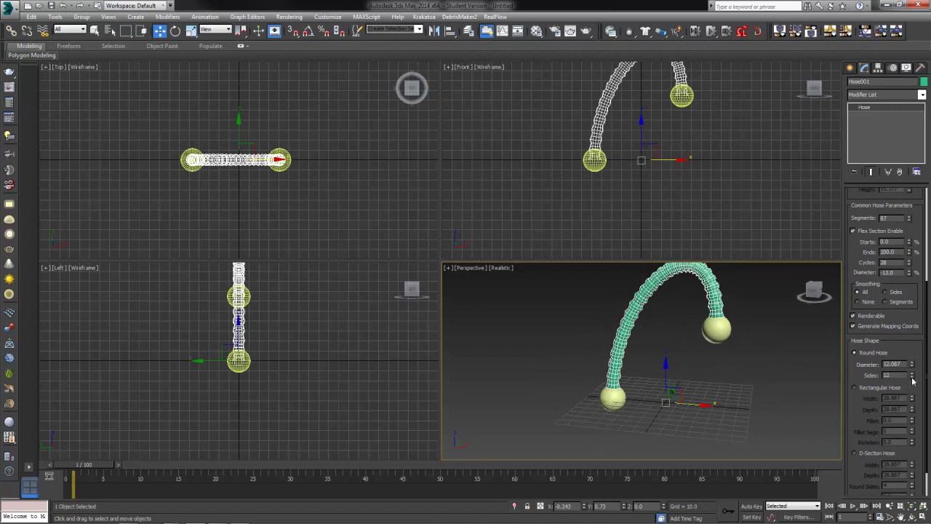
middle_click_drag(703, 387, 637, 369, "alt")
left_click(627, 334)
left_click(683, 359)
left_click(622, 326)
- Reduce the hose's top and bottom tension to 0, and try moving the upper sphere
left_click_drag(858, 395, 832, 138)
left_click_drag(847, 208, 846, 395)
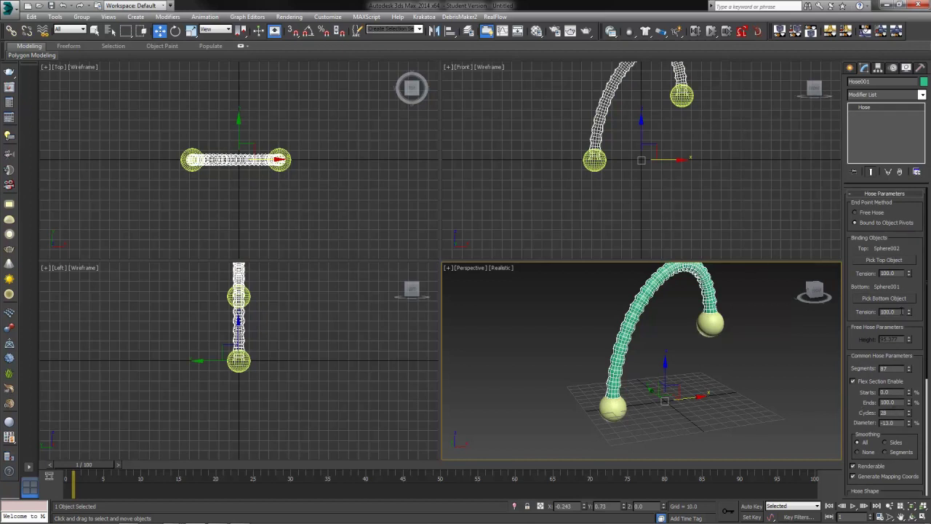
left_click_drag(901, 311, 877, 309)
double_click(898, 273)
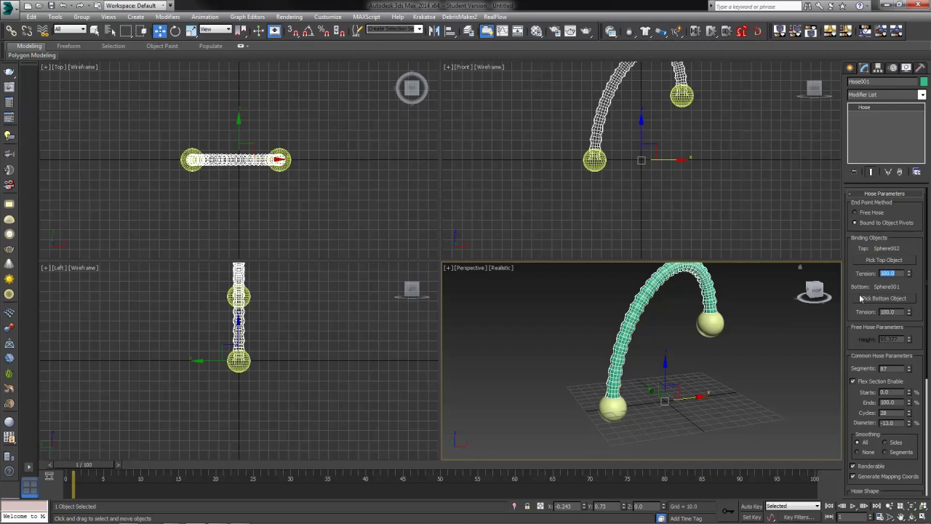
left_click_drag(908, 276, 867, 338)
left_click_drag(908, 311, 912, 369)
left_click(711, 322)
mouse_move(710, 322)
left_mouse_down()
mouse_move(628, 299)
mouse_move(771, 327)
mouse_move(553, 356)
mouse_move(698, 265)
mouse_move(744, 251)
mouse_move(654, 364)
mouse_move(628, 344)
mouse_move(729, 276)
mouse_move(722, 317)
left_mouse_up()
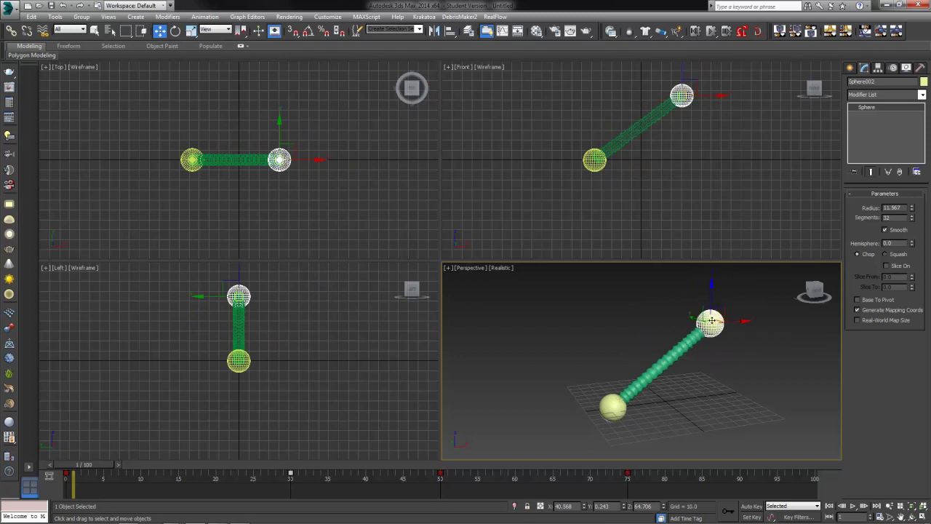
- Set the hose's top tension to 50 and lower the upper sphere to about X 43.9, Z 49.2
left_click(685, 339)
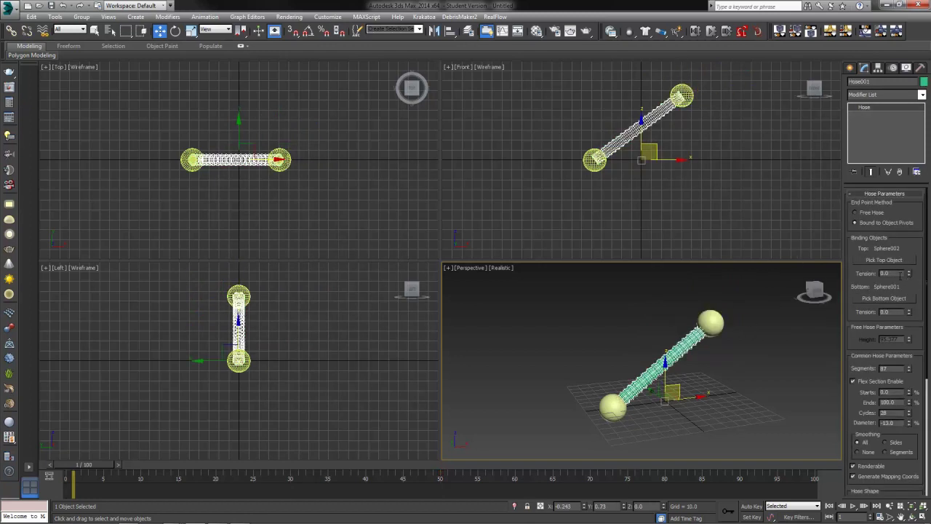
type("50")
key("Return")
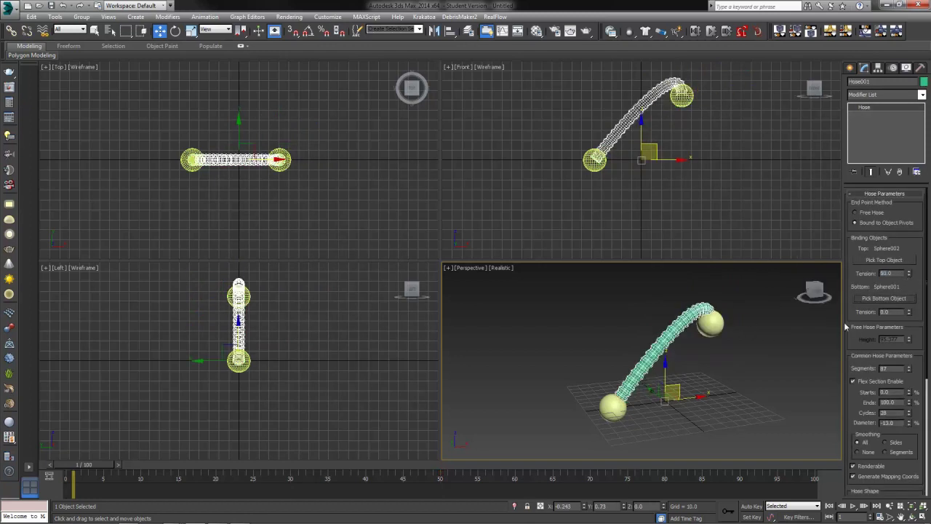
left_click(711, 321)
left_click_drag(710, 321, 728, 328)
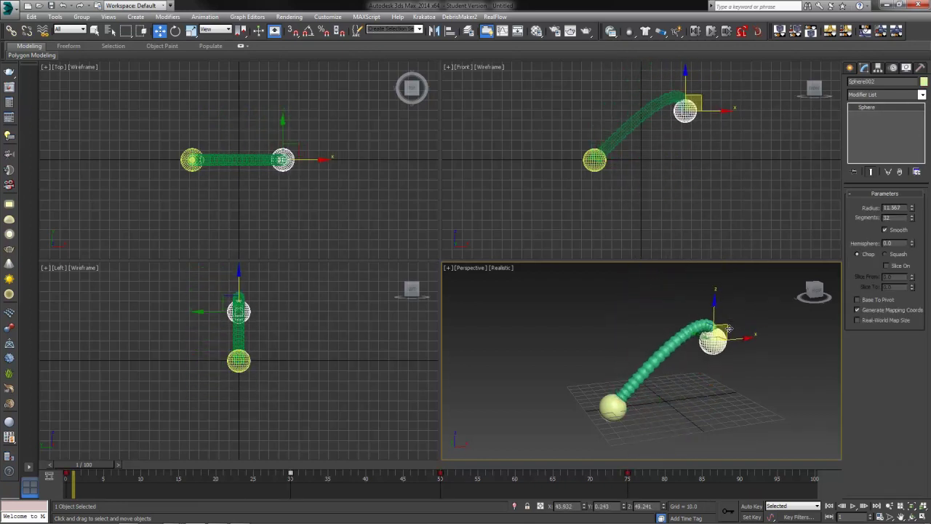
- Set the hose's bottom tension to 50 and try moving the upper sphere
left_click(650, 363)
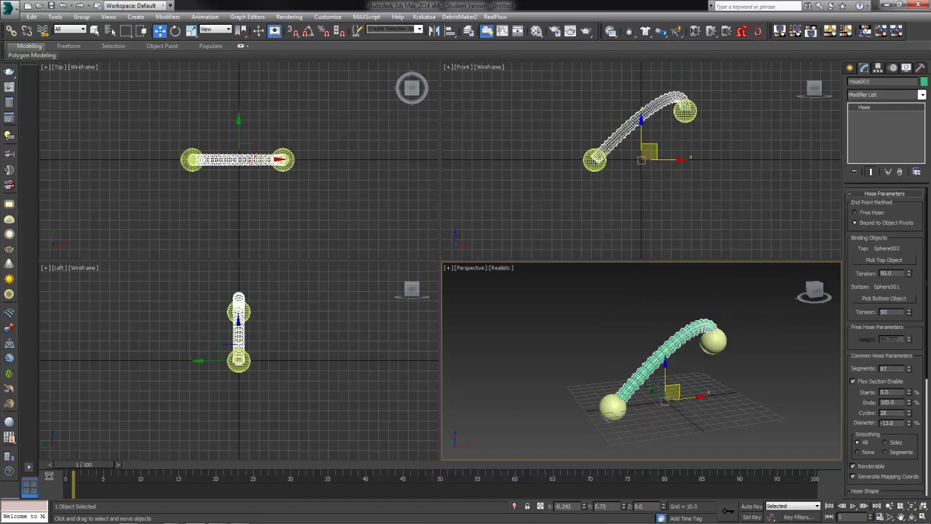
left_click(712, 336)
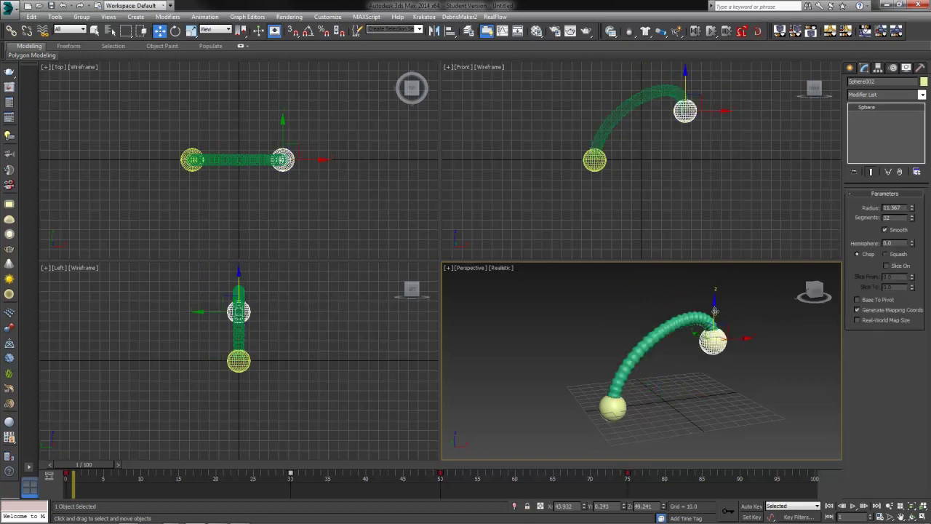
left_click_drag(714, 312, 605, 393)
right_click(605, 393)
- Move the upper sphere to about X 60.9, Z 62.0 and rotate it so the hose's end bends sideways into it
left_click_drag(725, 342, 609, 293)
left_click(175, 31)
left_click_drag(659, 342, 743, 330)
left_click(159, 31)
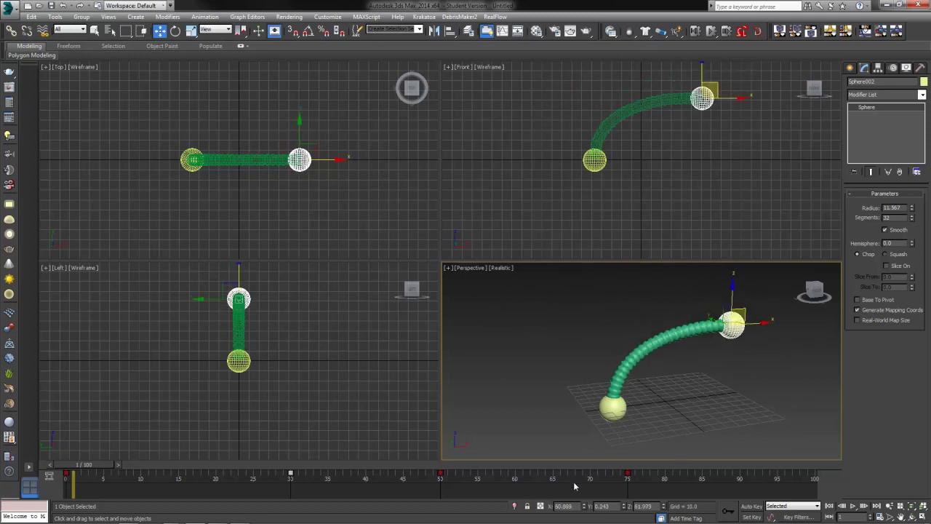